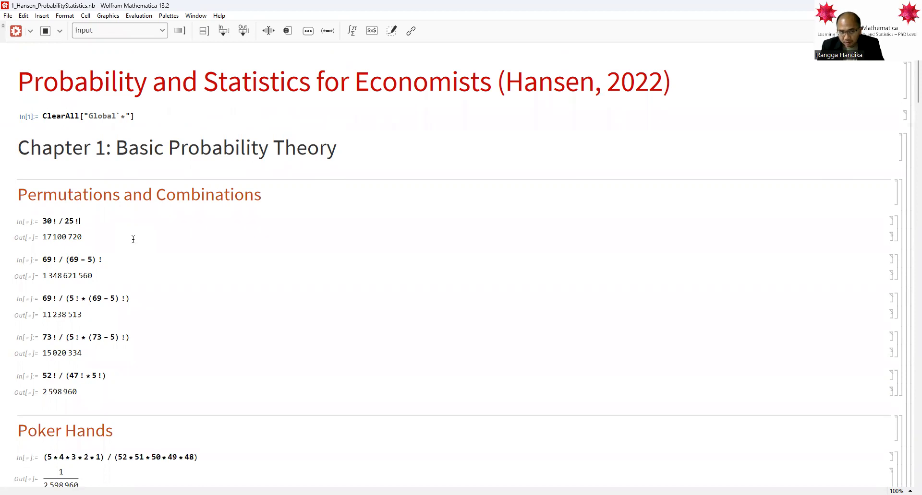
Evaluate the two permutation cells under Permutations and Combinations, 30!/25! and 69!/(69-5)!
key("shift+Return")
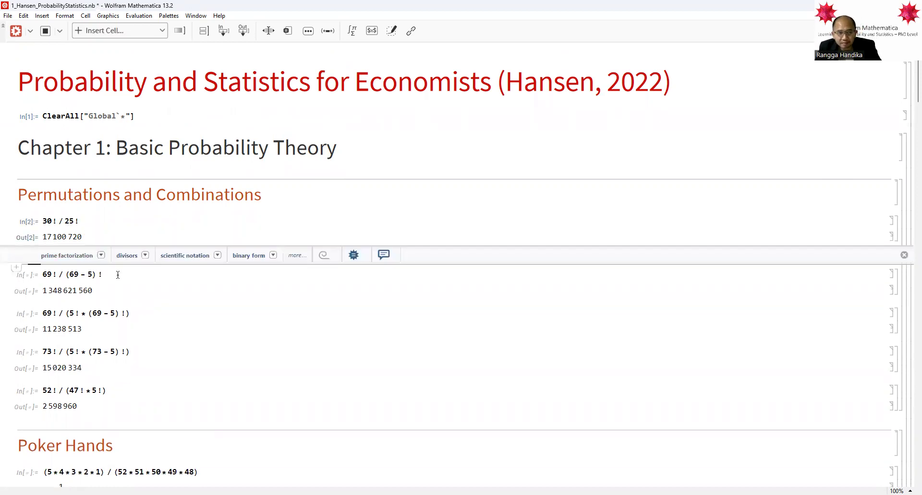
left_click(117, 275)
key("shift+Return")
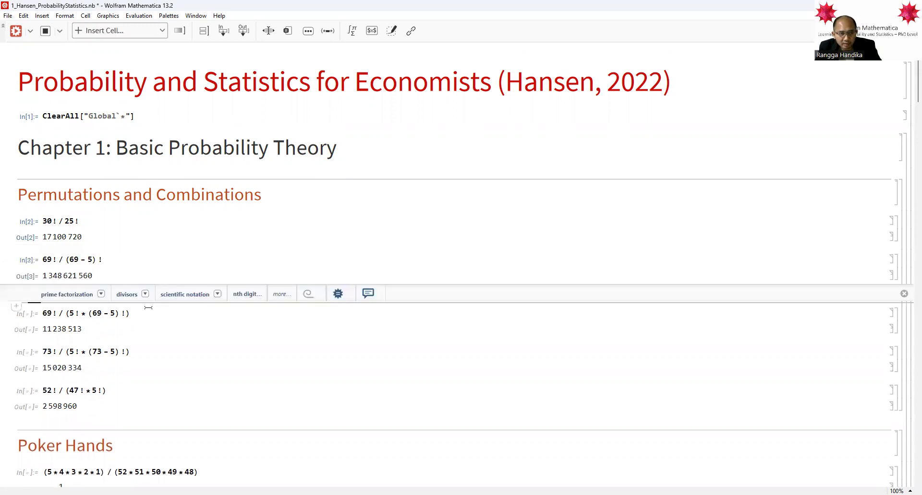
Evaluate the three combination cells 69!/(5!*(69-5)!), 73!/(5!*(73-5)!) and 52!/(47!*5!).
left_click(150, 316)
key("shift+Return")
left_click(145, 346)
key("shift+Return")
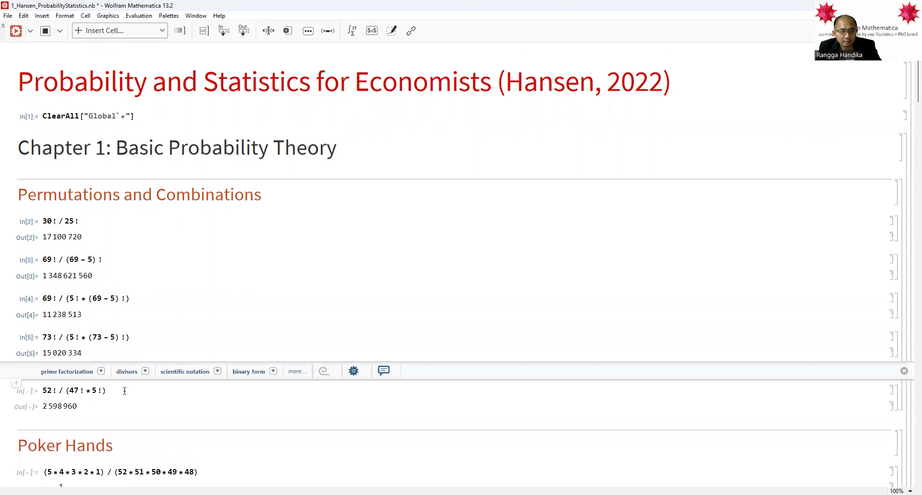
left_click(122, 390)
key("shift+Return")
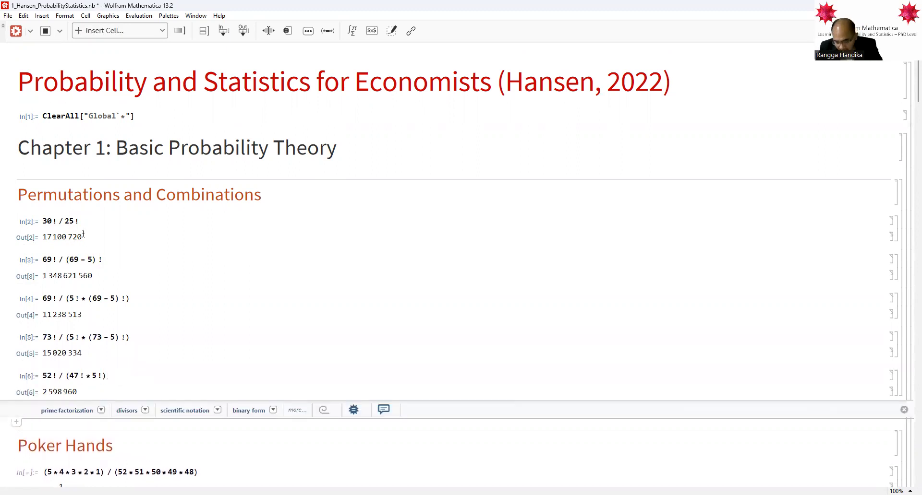
Evaluate the first Poker Hands fraction (5*4*3*2*1)/(52*51*50*49*48) and the N cell below it that approximates it to 2 digits.
scroll(79, 240, "down", 5)
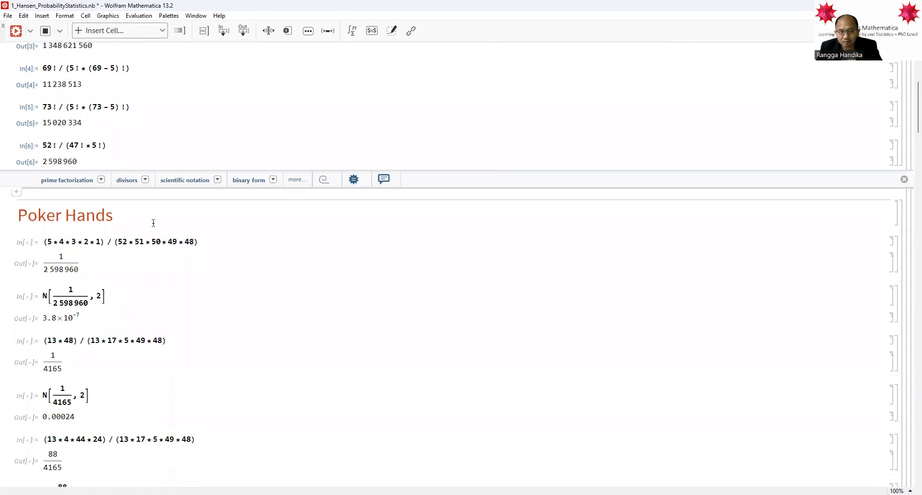
left_click(212, 241)
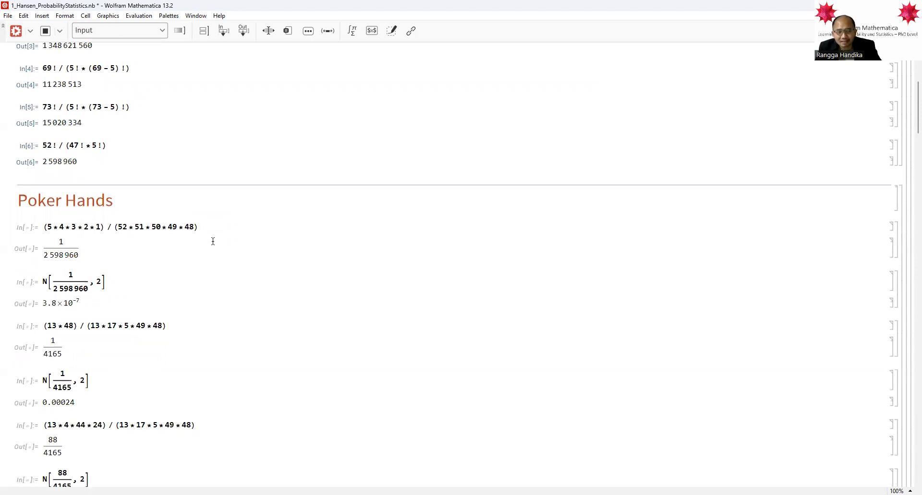
key("shift+Return")
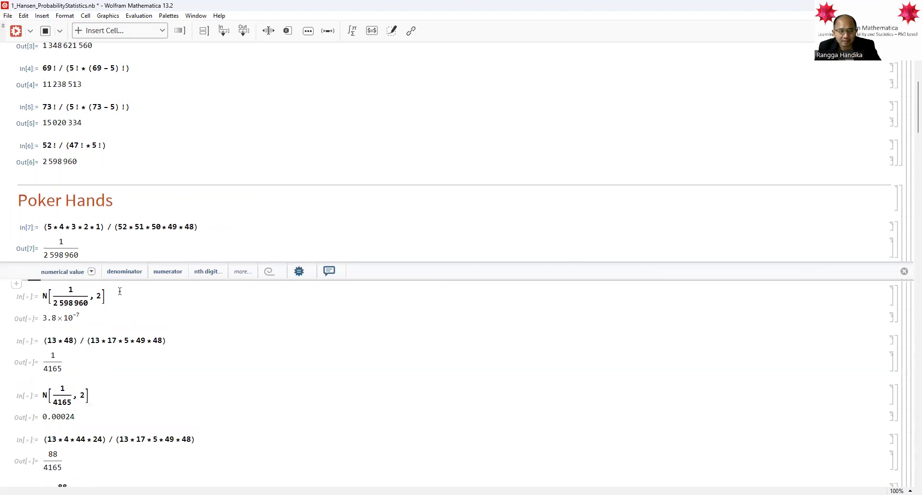
key("shift+Return")
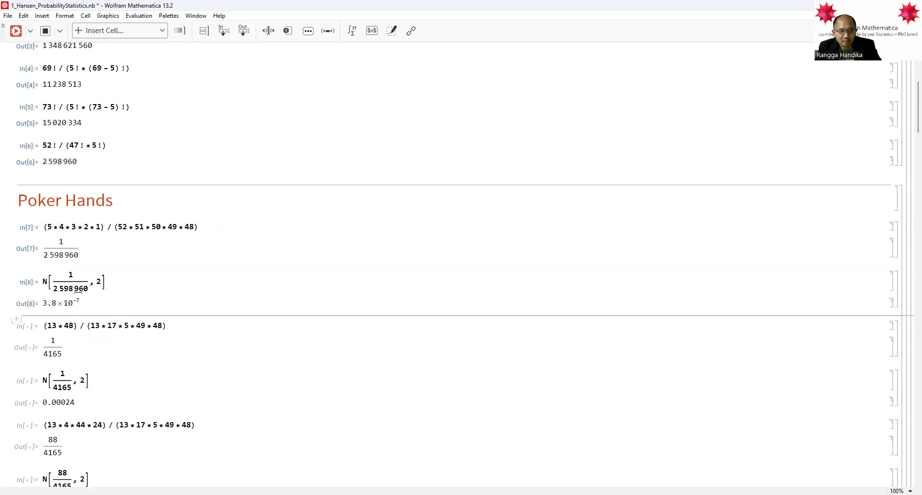
Evaluate the Poker Hands cell (13*48)/(13*17*5*49*48) and its two-digit numerical approximation N[1/4165, 2].
left_click(169, 341)
key("shift+Return")
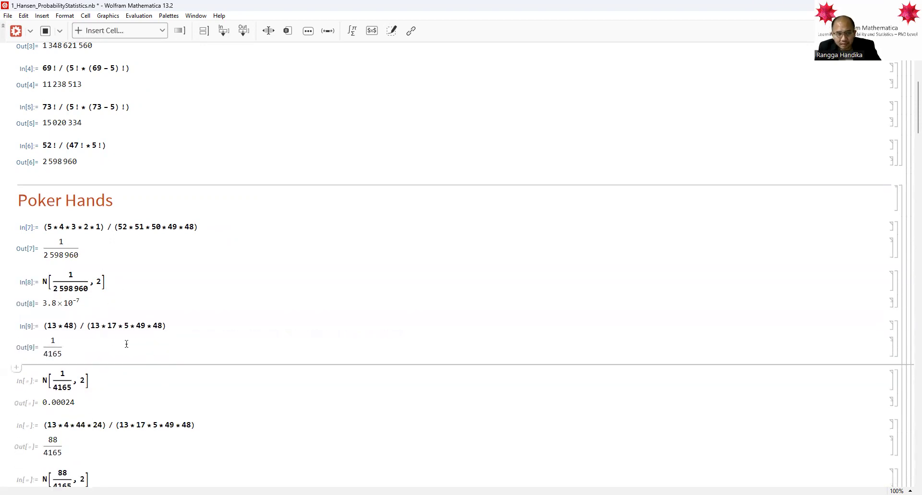
scroll(123, 343, "down", 2)
left_click(109, 306)
key("shift+Return")
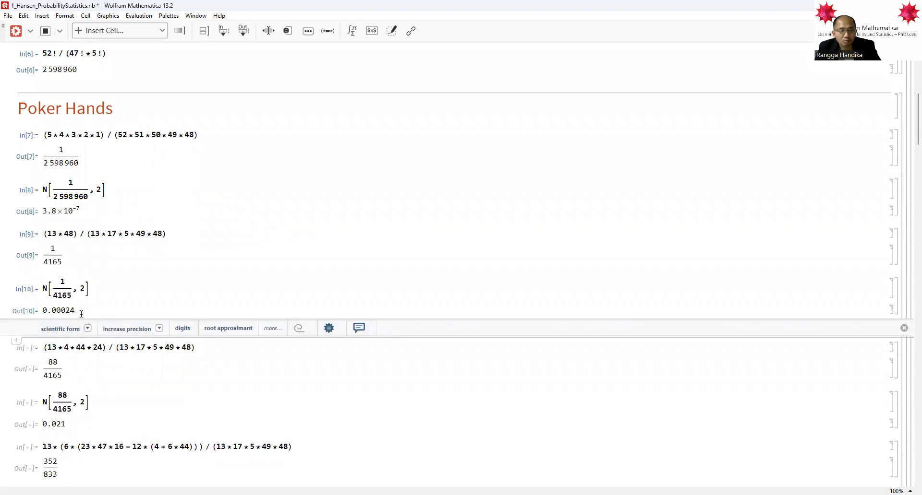
Evaluate the Poker Hands cell (13*4*44*24)/(13*17*5*49*48) and its two-digit numerical approximation N[88/4165, 2].
left_click(194, 347)
key("shift+Return")
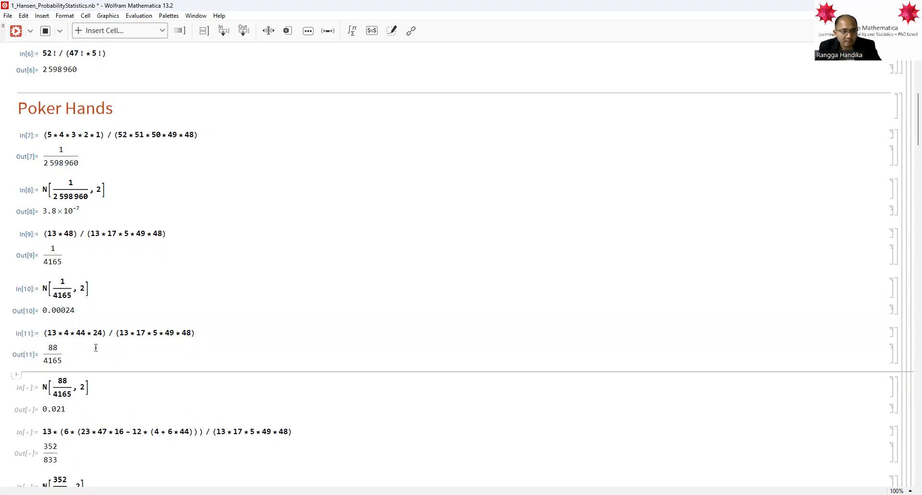
scroll(95, 340, "down", 3)
left_click(96, 272)
key("shift+Return")
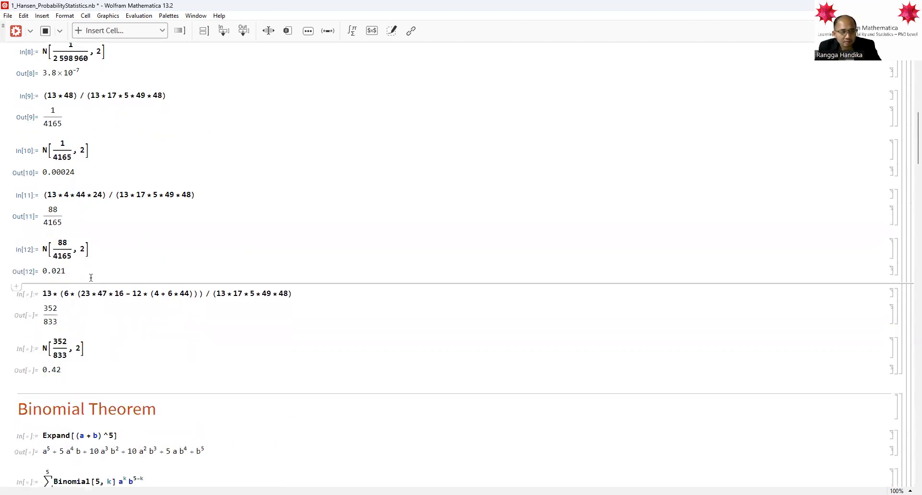
Evaluate the last Poker Hands fraction, 13*(6*(23*47*16-12*(4+6*44)))/(13*17*5*49*48), and its approximation N[352/833, 2].
left_click(307, 310)
key("shift+Return")
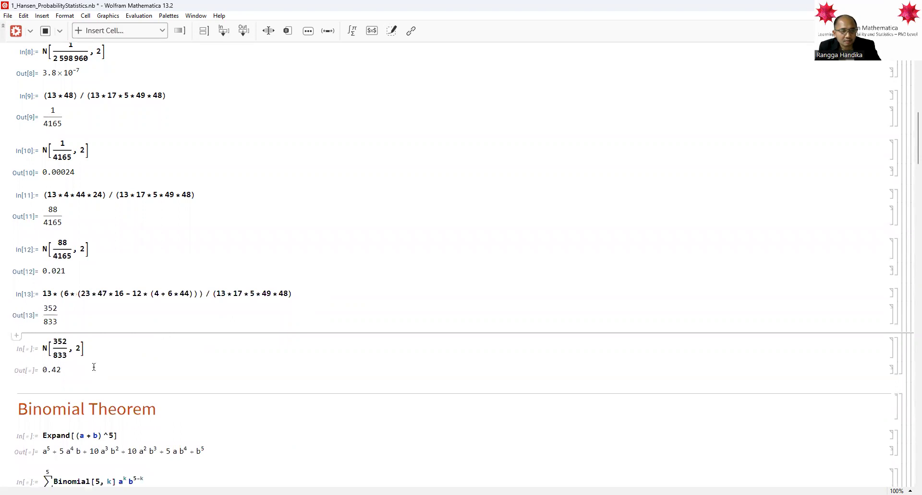
left_click(96, 368)
key("shift+Return")
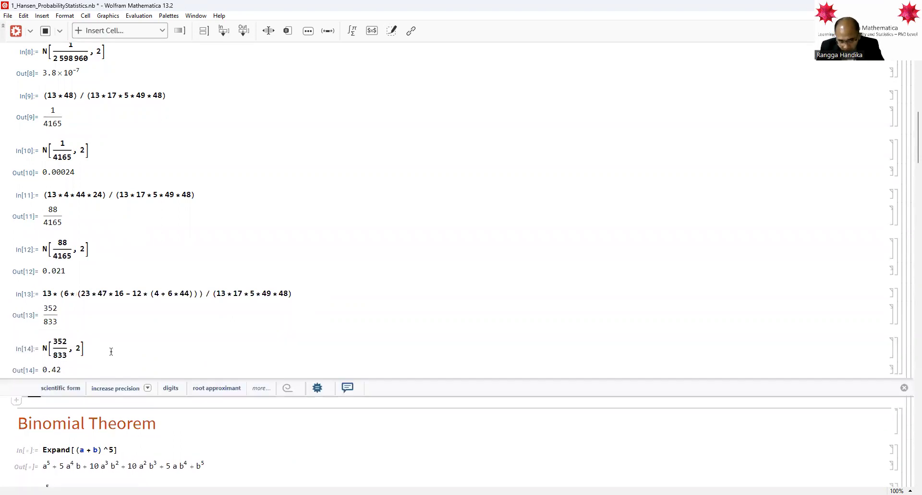
Evaluate the power-5 cells under Binomial Theorem: Expand[(a+b)^5], the matching Binomial[5, k] sum, and the equality test between them.
scroll(111, 352, "down", 3)
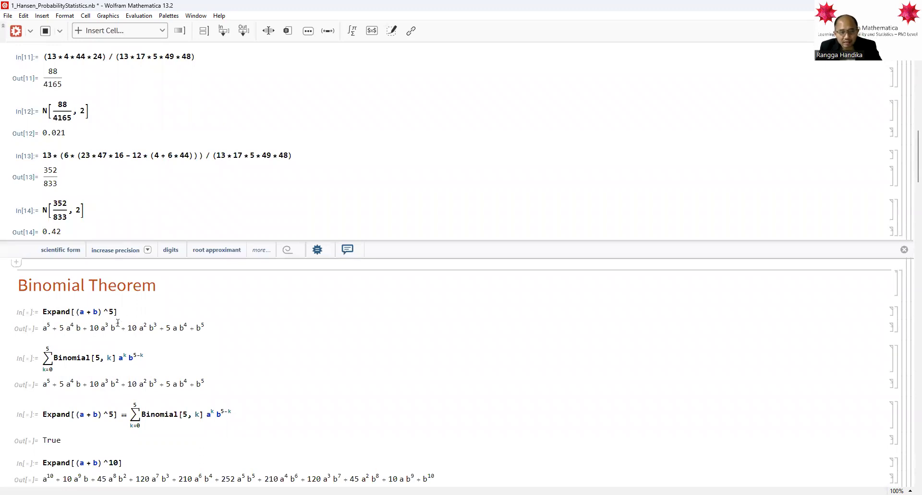
scroll(101, 288, "down", 1)
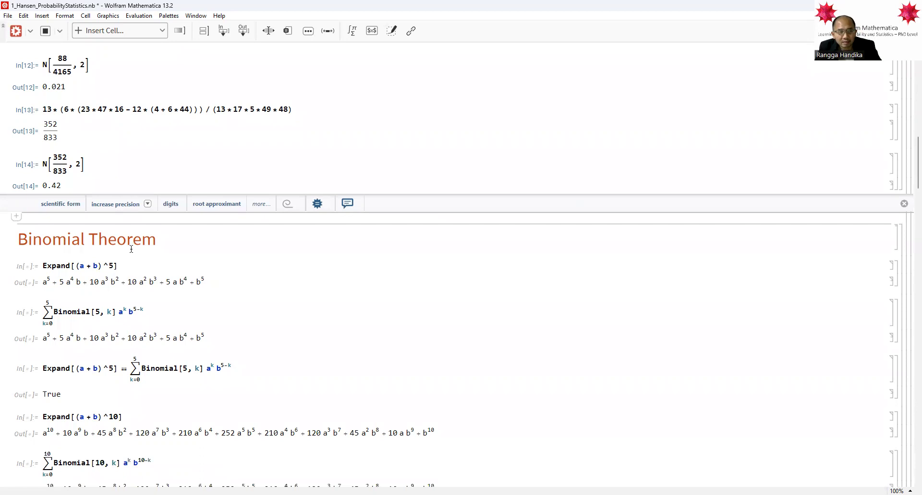
left_click(128, 265)
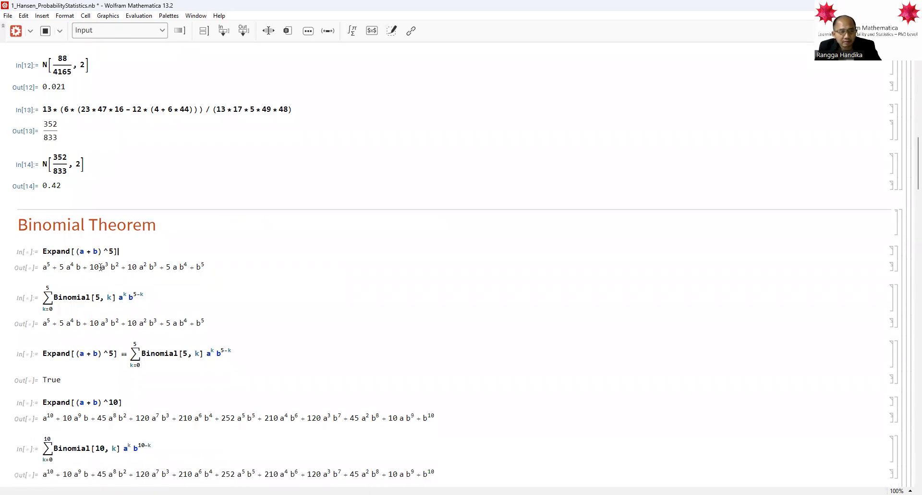
key("shift+Return")
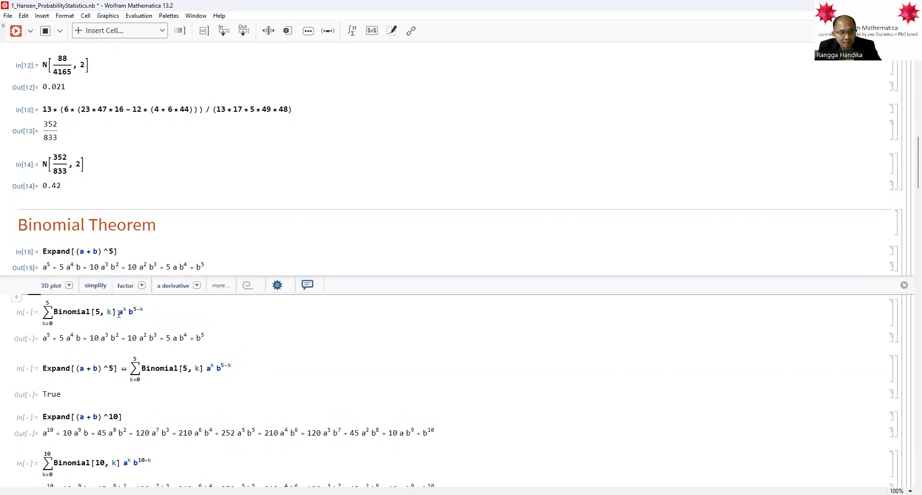
left_click(153, 311)
key("shift+Return")
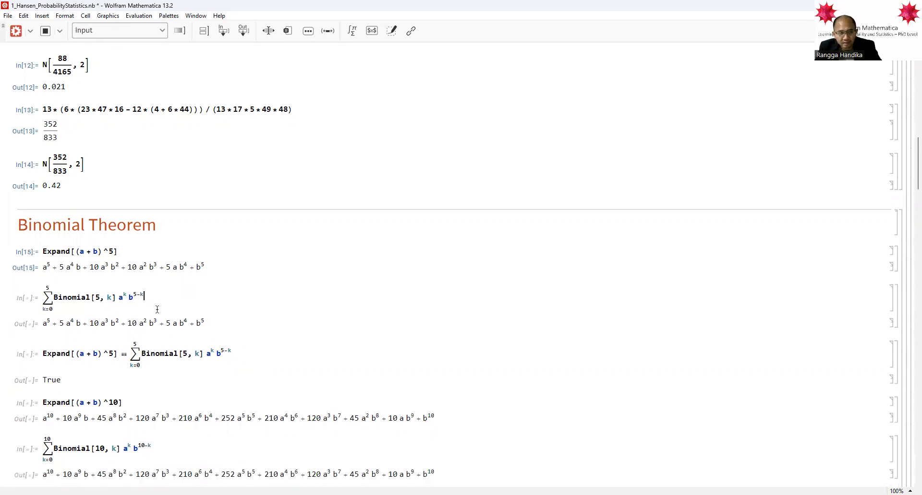
left_click(244, 365)
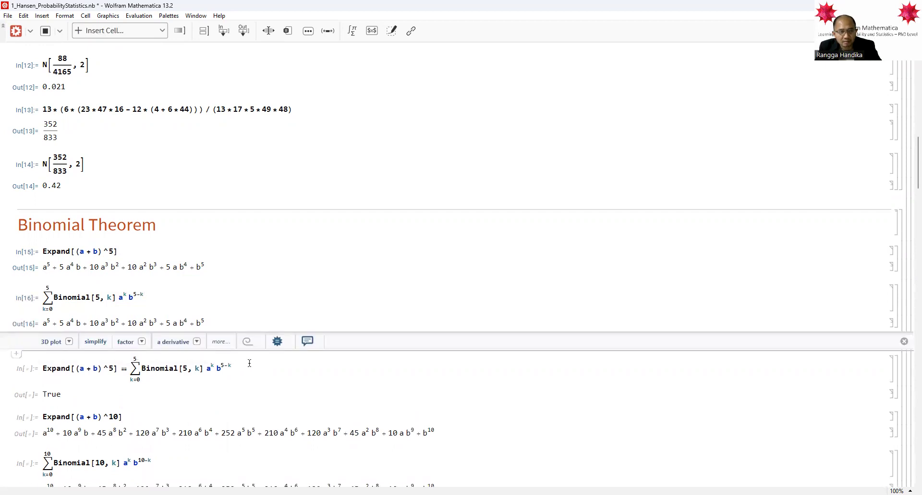
key("shift+Return")
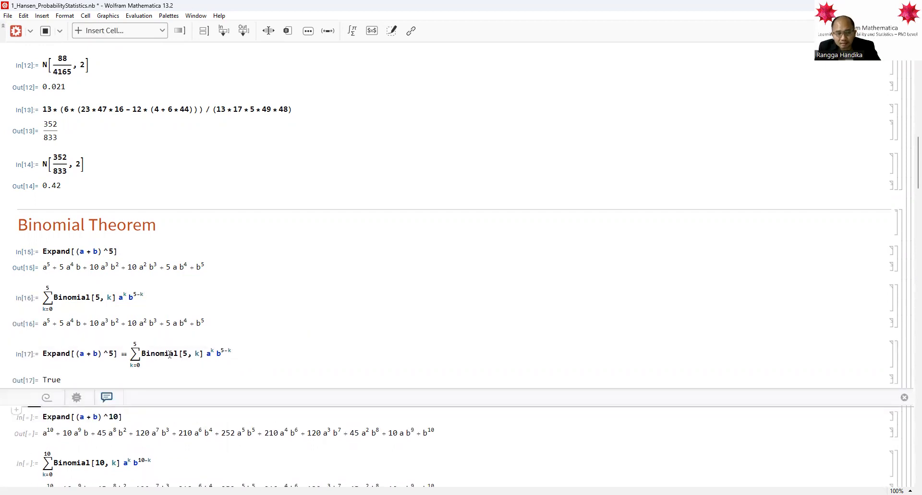
Evaluate the power-10 binomial cells, meaning the expansion, the Binomial[10, k] sum and their equality test, plus the general NN equality test.
scroll(130, 318, "down", 3)
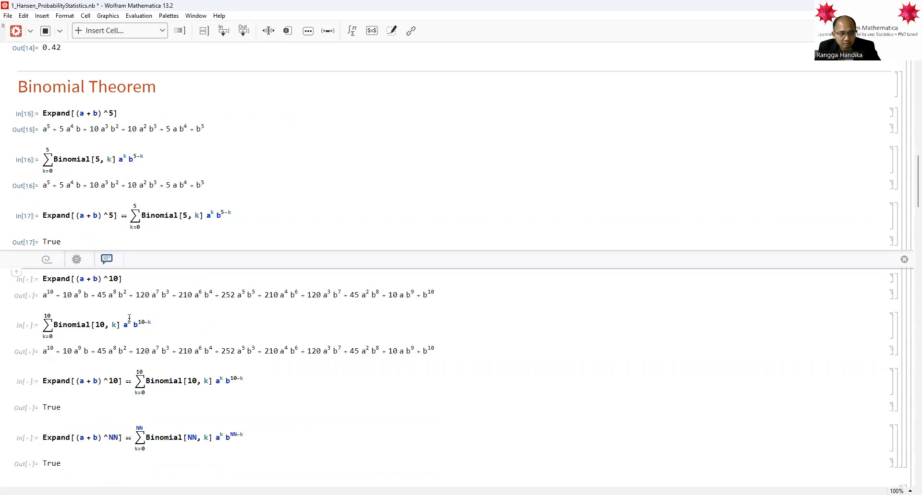
left_click(140, 279)
key("shift+Return")
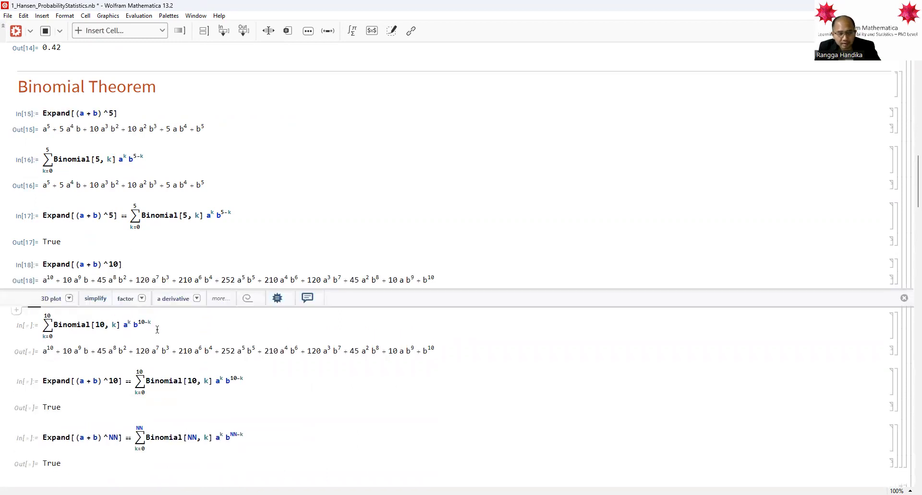
left_click(181, 324)
key("shift+Return")
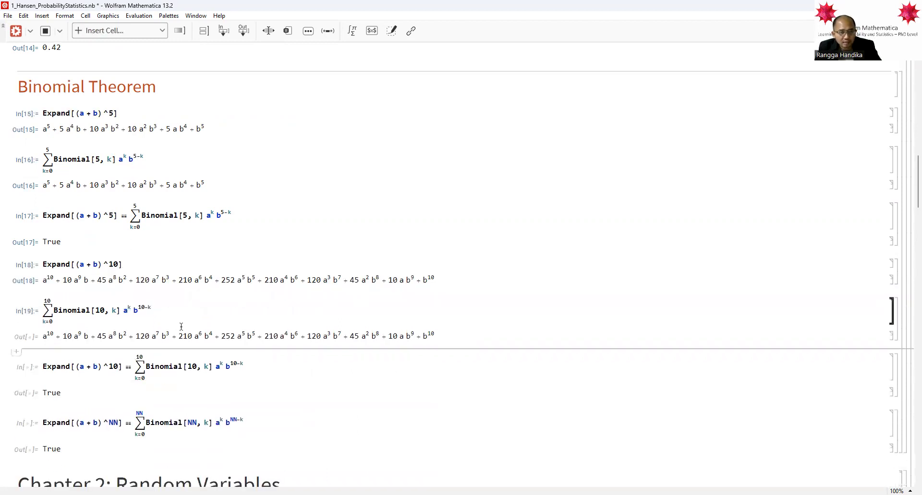
scroll(222, 381, "down", 1)
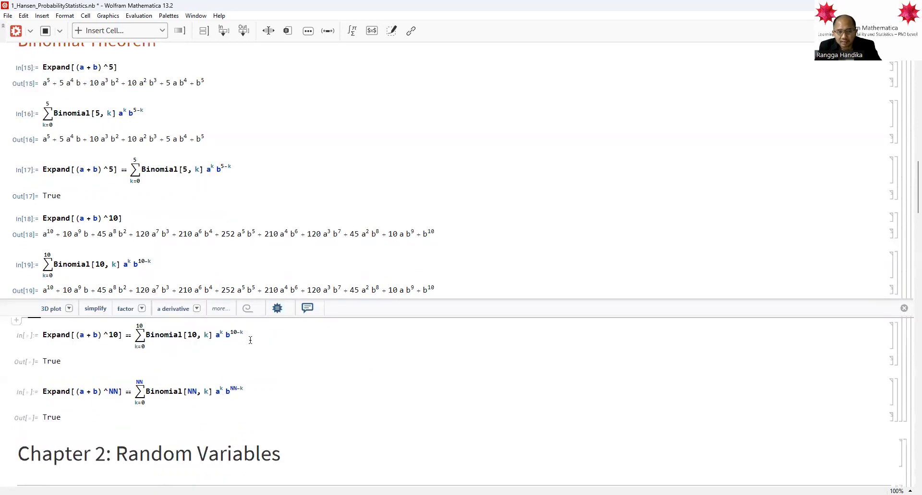
left_click(256, 335)
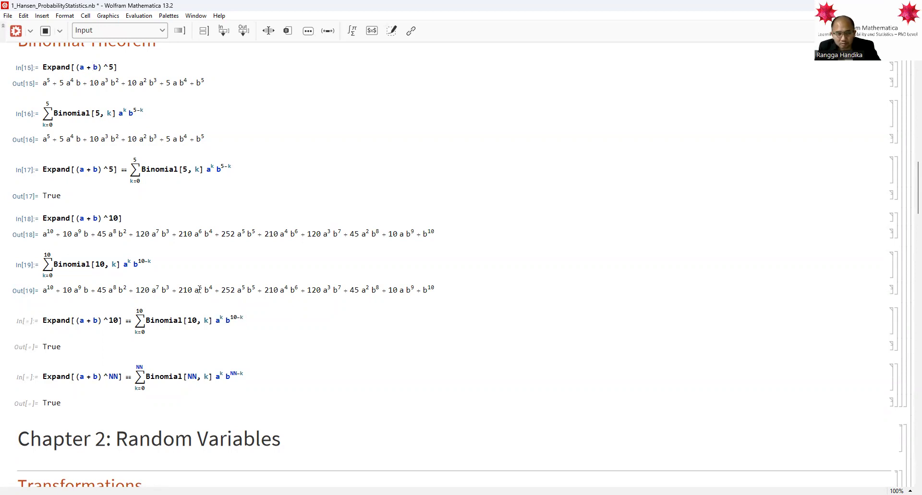
key("shift+Return")
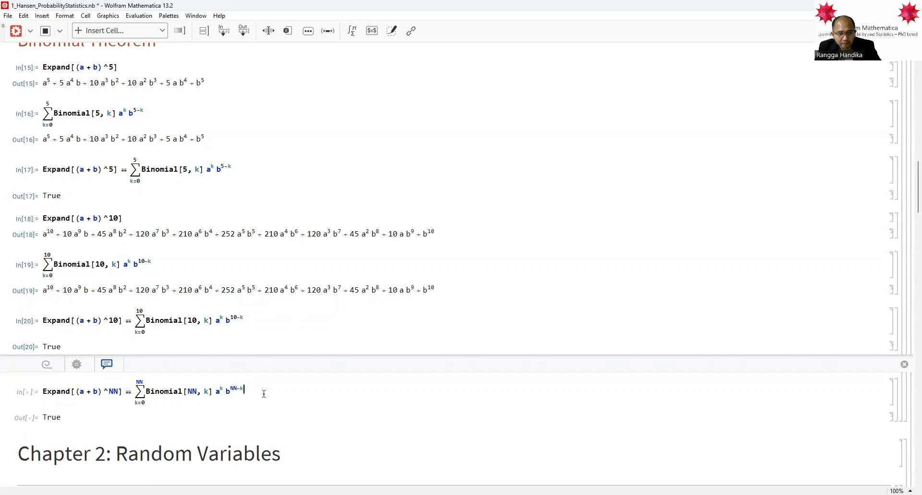
key("shift+Return")
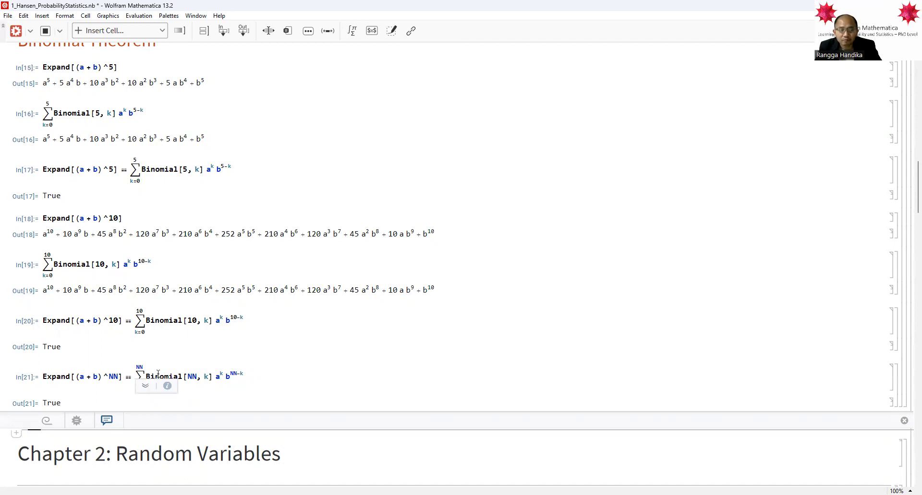
Evaluate the Chapter 2 Transformations cells: define YY = XX^2, set XX = {-1, 0, 1}, and output YY.
scroll(145, 326, "down", 3)
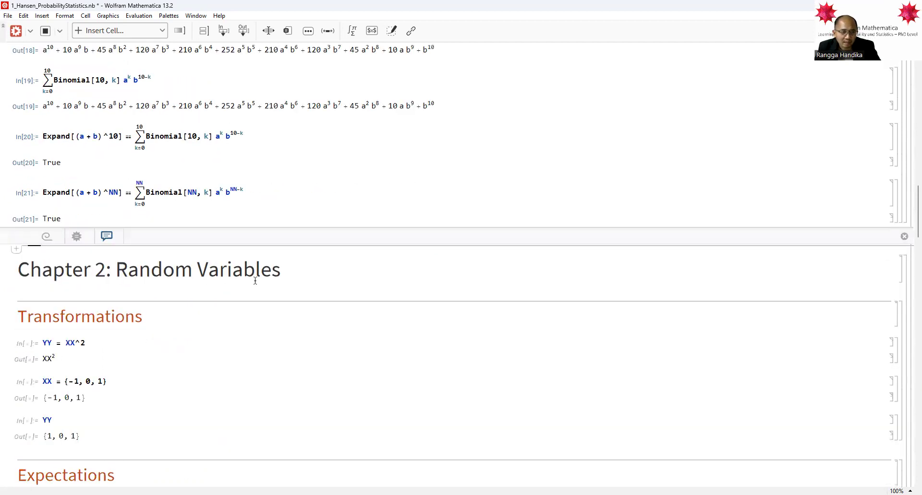
left_click(119, 343)
scroll(118, 341, "down", 1)
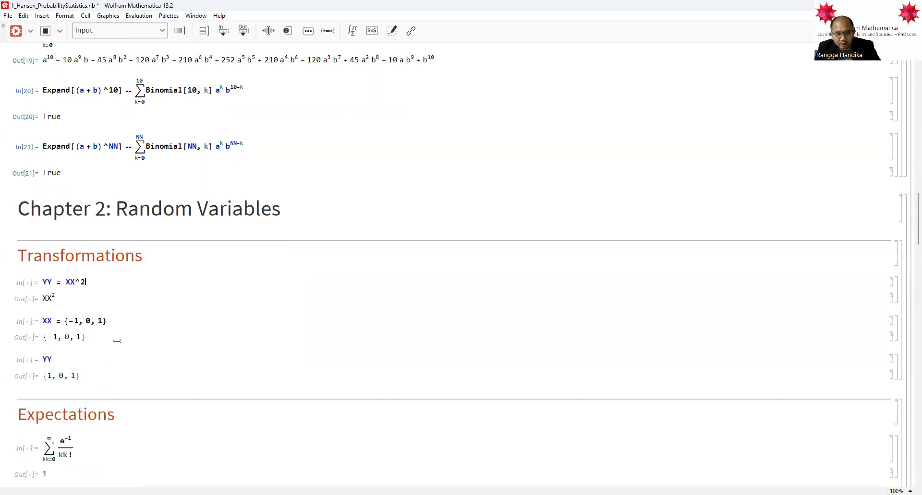
key("shift+Return")
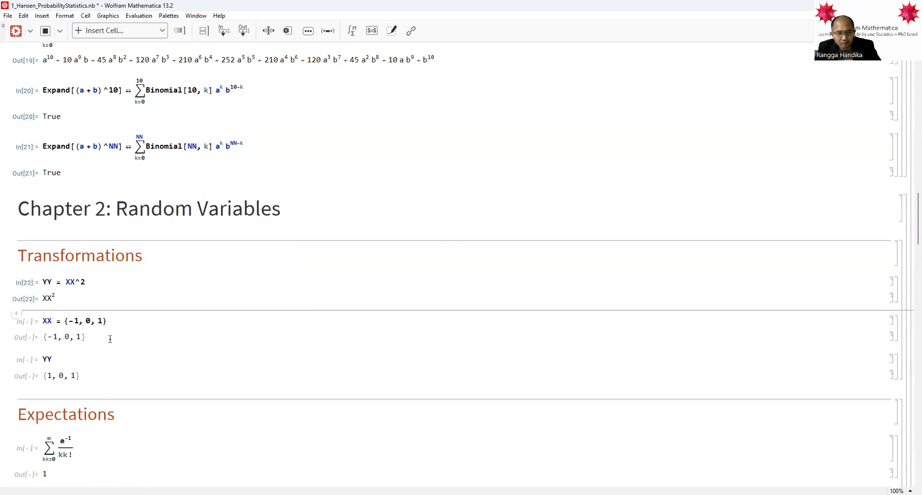
left_click(124, 321)
key("shift+Return")
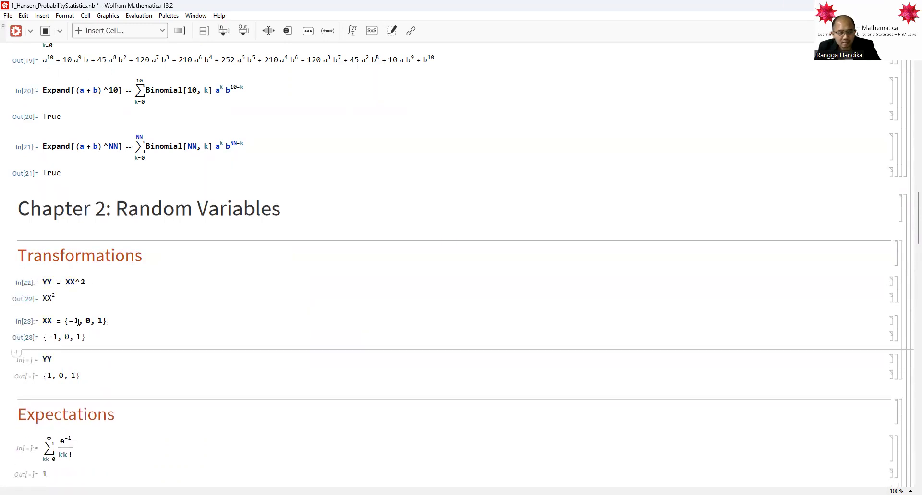
left_click(86, 374)
key("shift+Return")
Evaluate the two infinite sums under Expectations: e^-1/kk! from kk=0 and 2^kk × 2^-kk from kk=1.
scroll(96, 371, "down", 4)
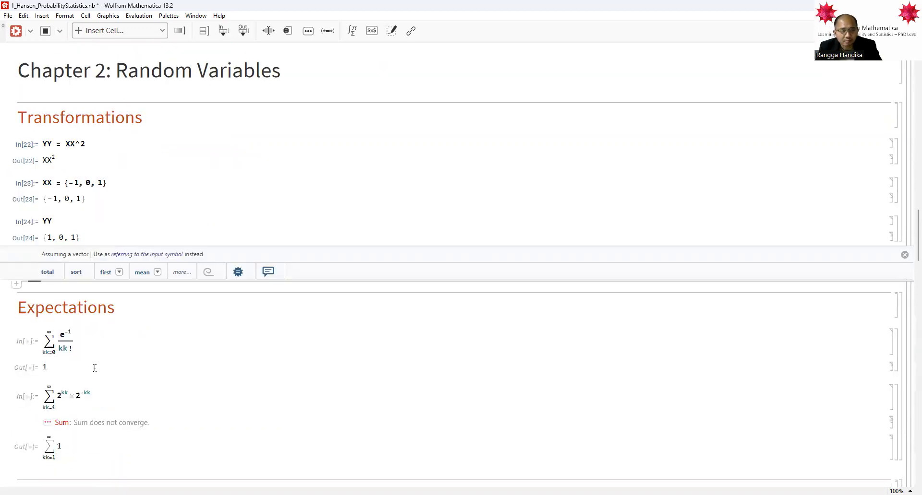
left_click(85, 298)
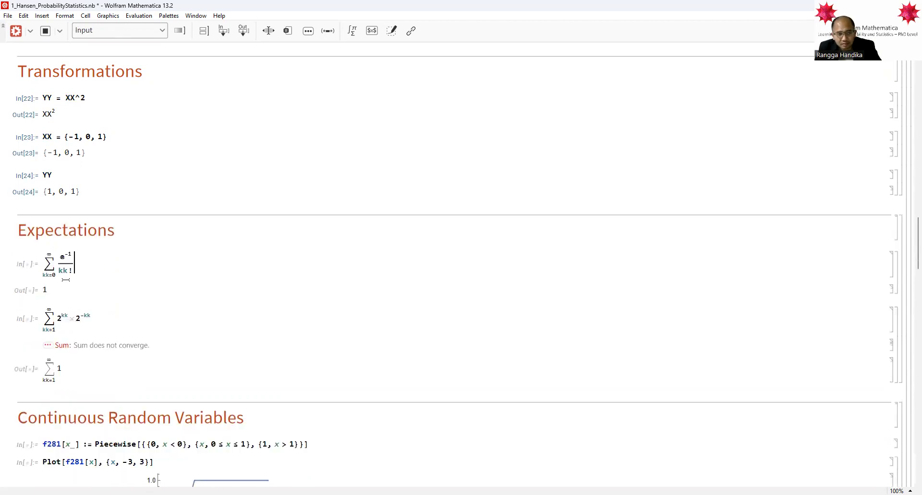
key("shift+Return")
left_click(64, 331)
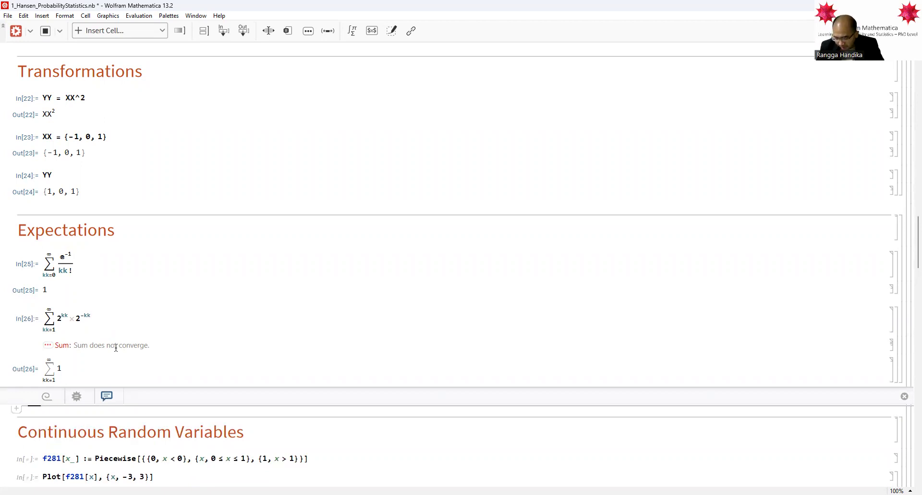
Evaluate the f281[x_] piecewise definition under Continuous Random Variables and its plot for x from -3 to 3.
scroll(118, 338, "down", 3)
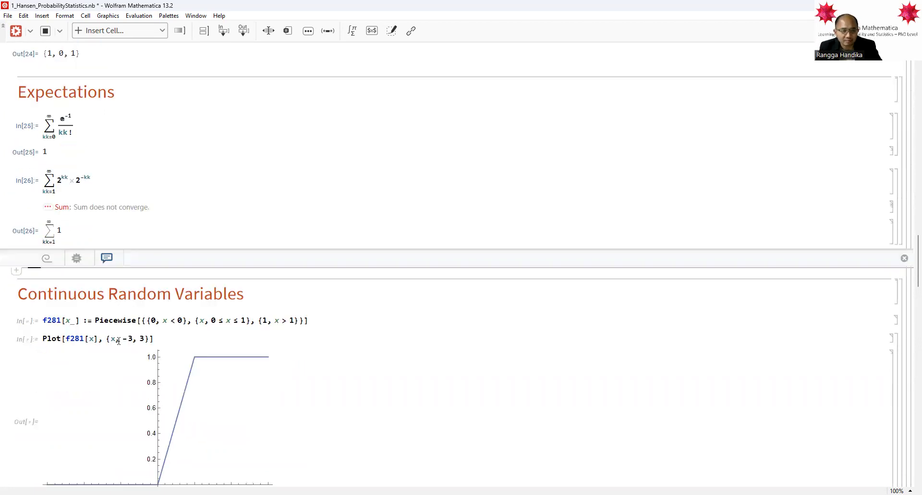
scroll(118, 338, "down", 1)
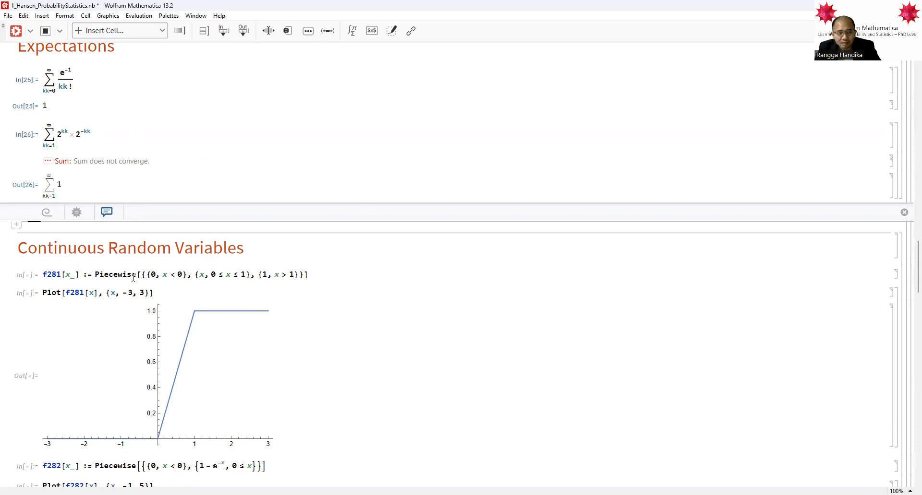
left_click(97, 274)
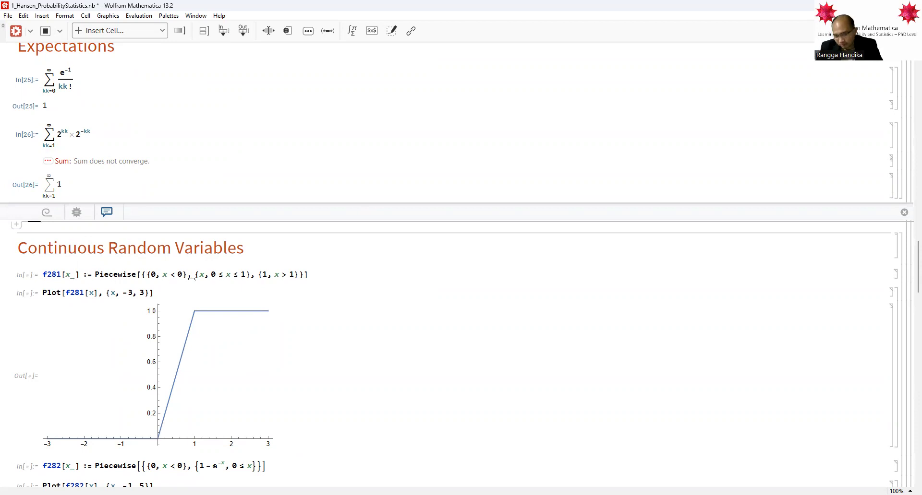
key("shift+Return")
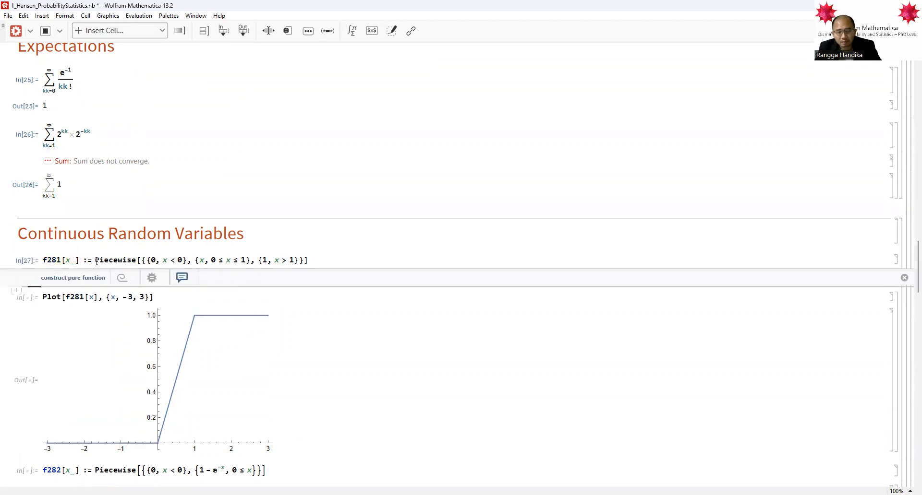
left_click(188, 294)
key("shift+Return")
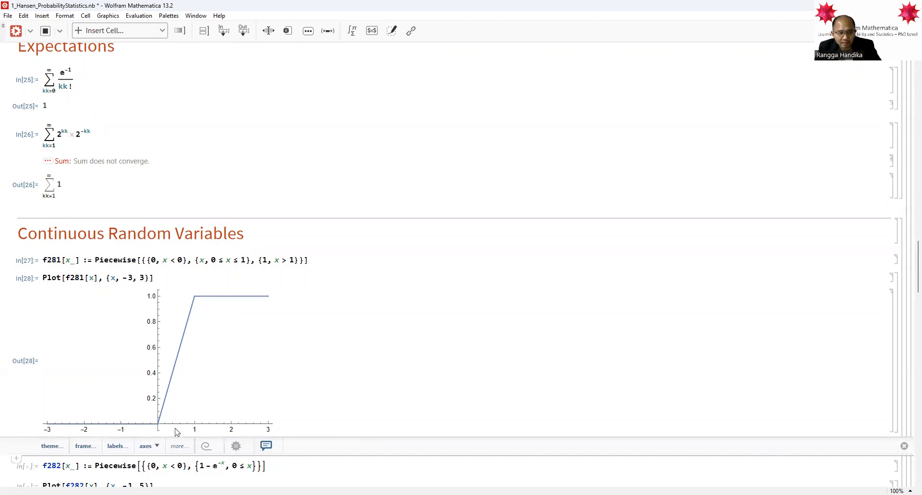
Evaluate the f282[x_] piecewise definition with 1-e^-x for 0 ≤ x, and its plot for x from -1 to 5.
scroll(209, 314, "down", 4)
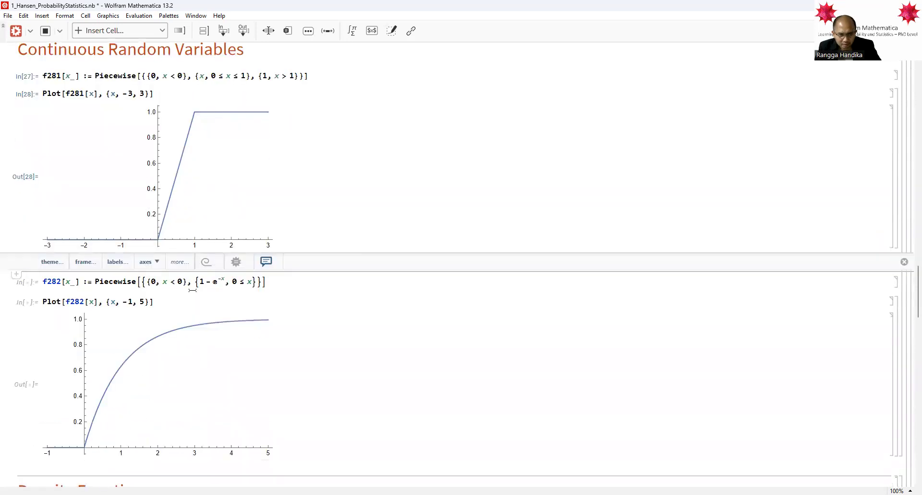
left_click(265, 282)
key("shift+Return")
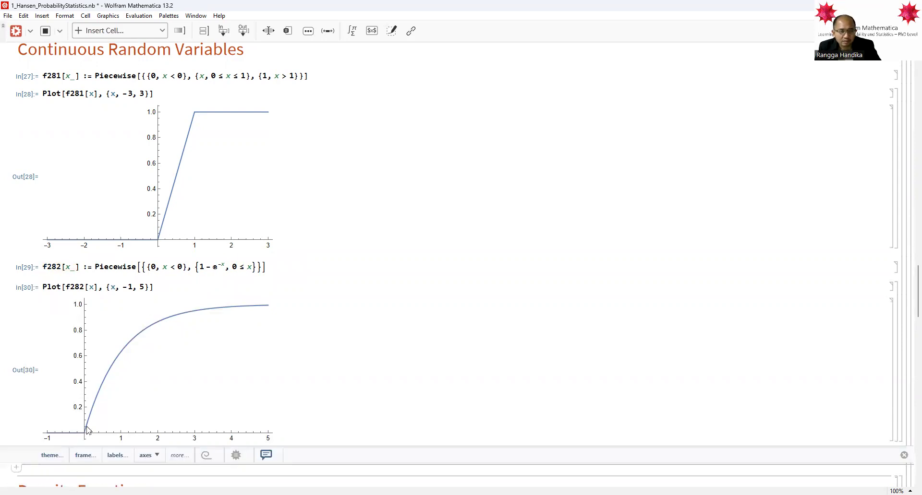
Evaluate the first Density Function cells: the derivative D[f281[x], x] and the integral of 1 from 0 to 1.
scroll(86, 437, "down", 6)
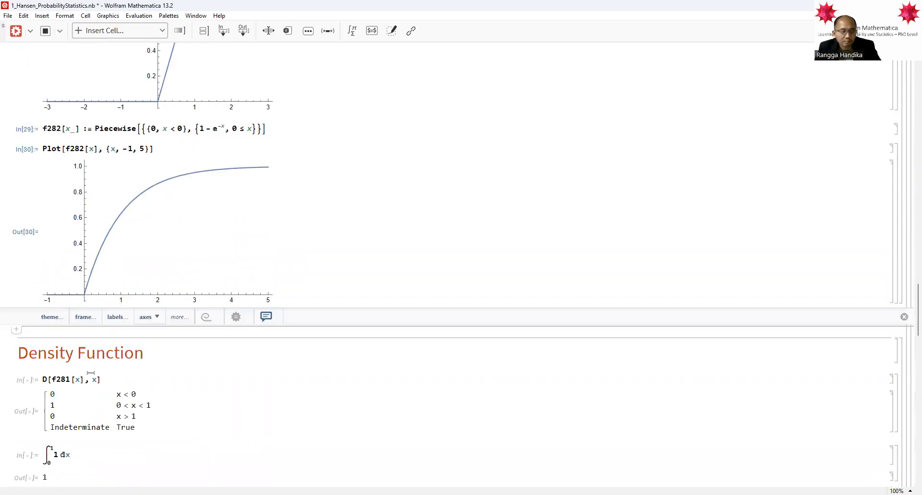
scroll(85, 377, "down", 5)
left_click(119, 241)
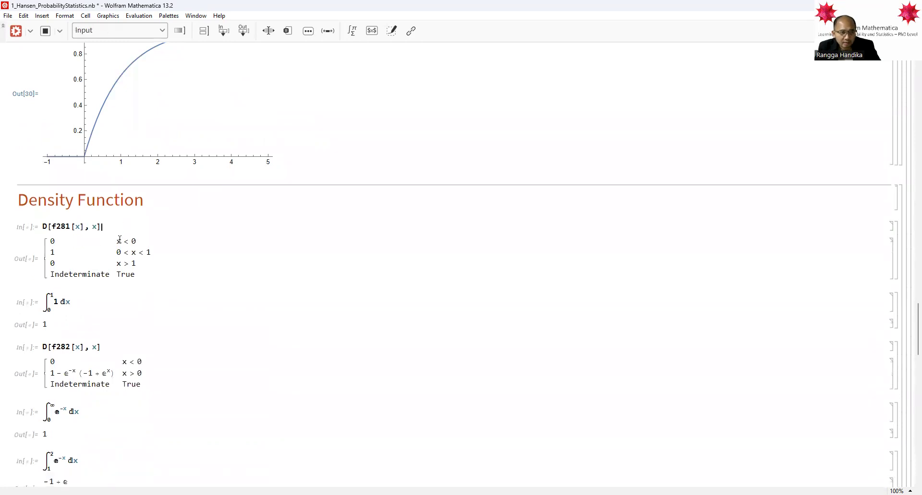
key("shift+Return")
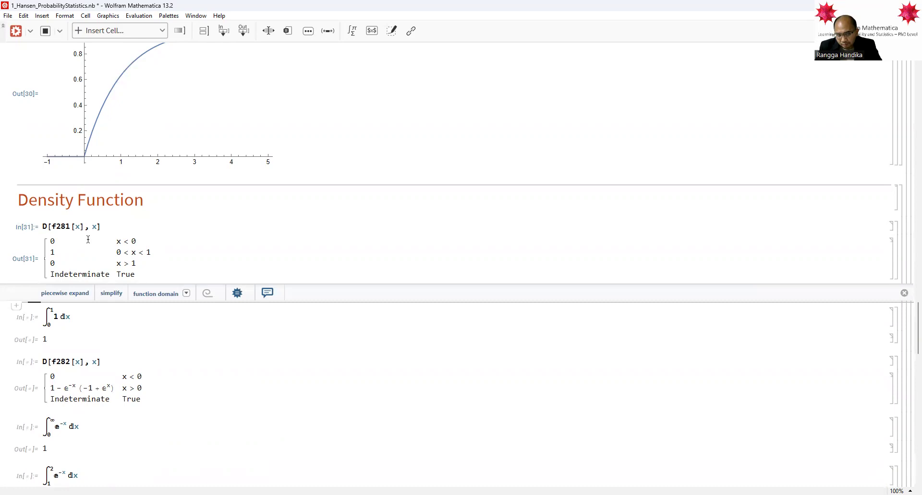
left_click(80, 315)
key("shift+Return")
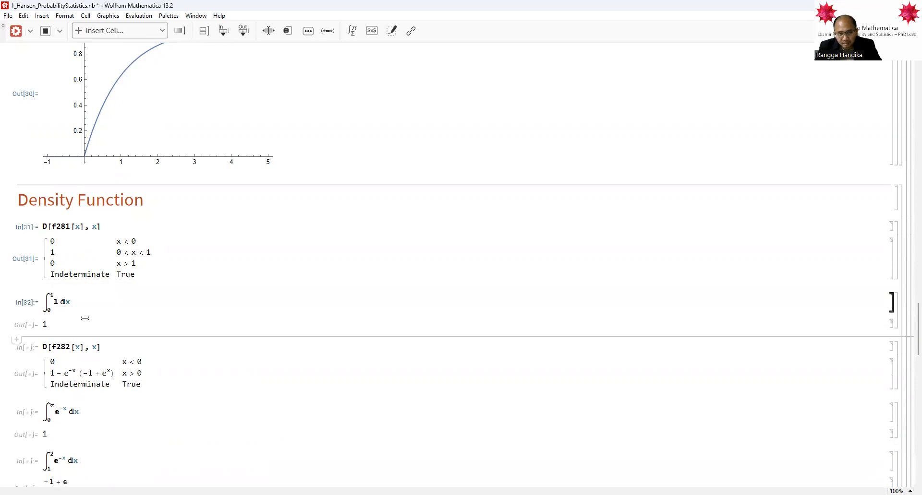
Evaluate the derivative cell D[f282[x], x] under Density Function.
scroll(80, 314, "down", 2)
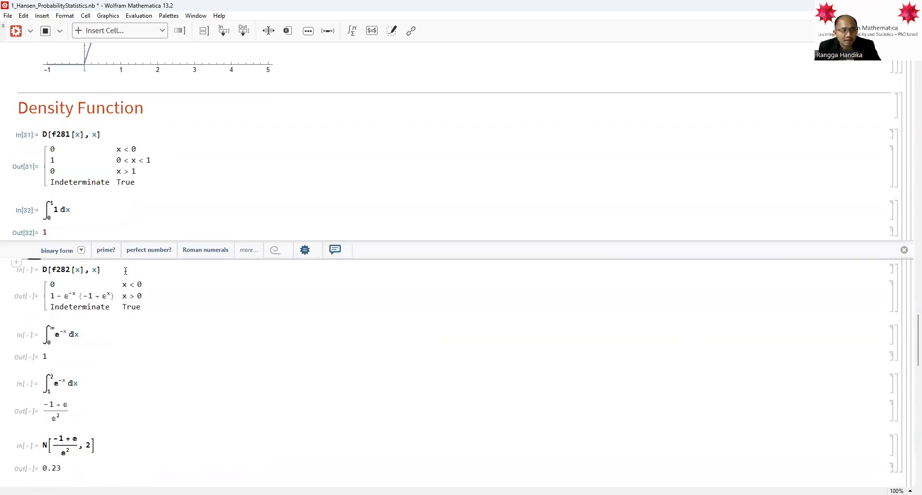
left_click(125, 271)
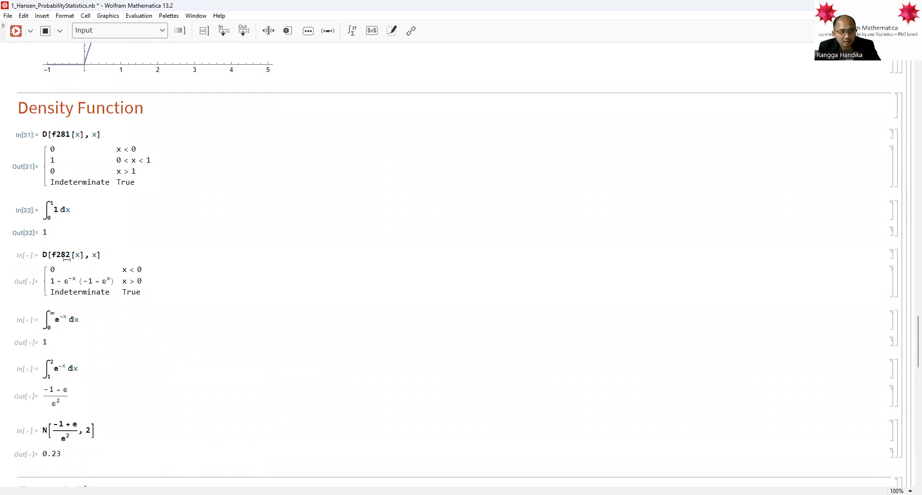
key("shift+Return")
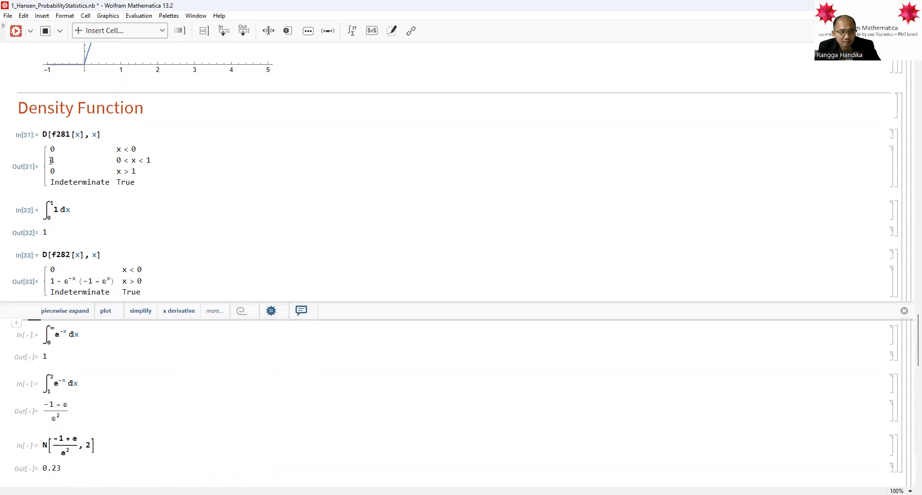
Re-evaluate the integral of 1 from 0 to 1 and the derivative D[f282[x], x].
triple_click(115, 160)
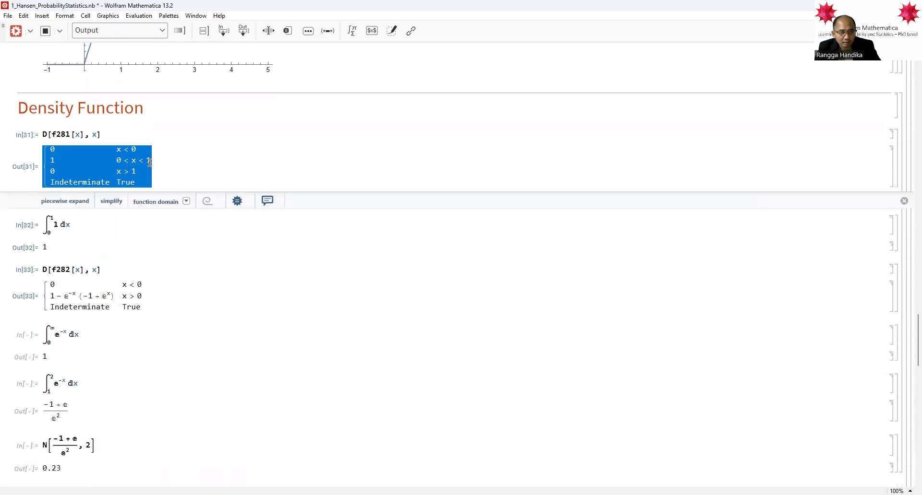
left_click(137, 164)
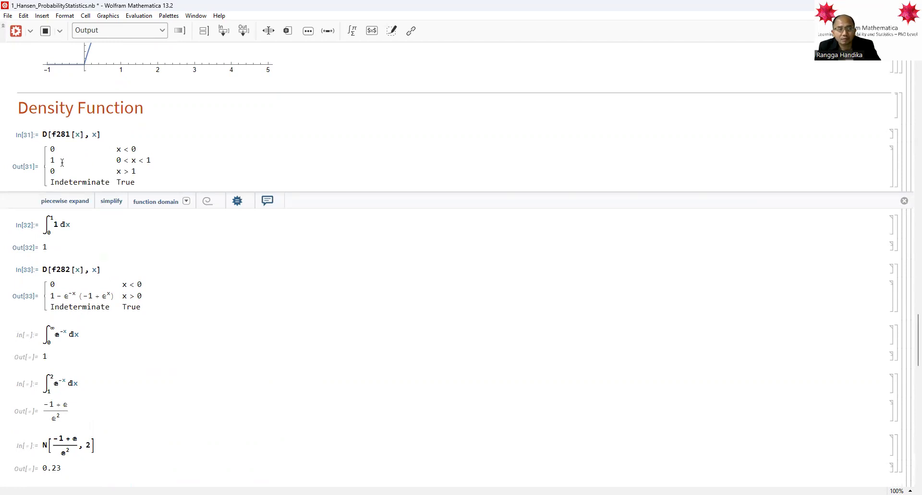
left_click(80, 231)
key("shift+Return")
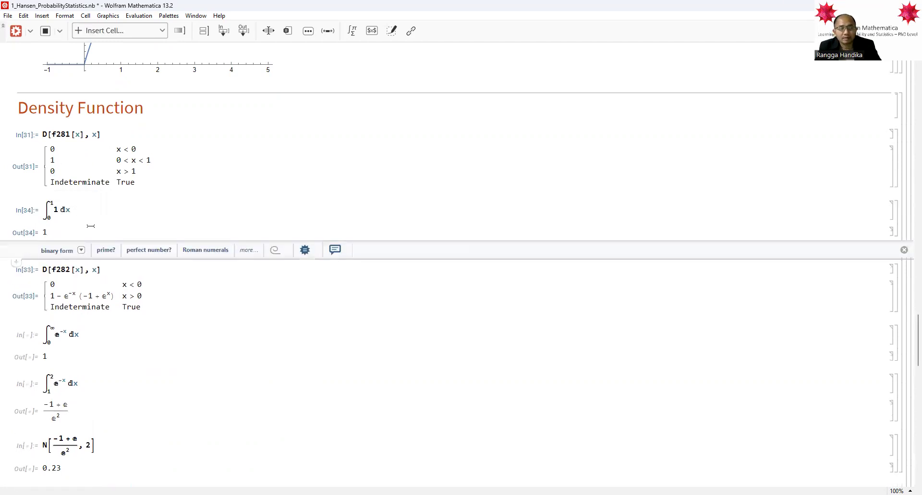
left_click(119, 270)
key("shift+Return")
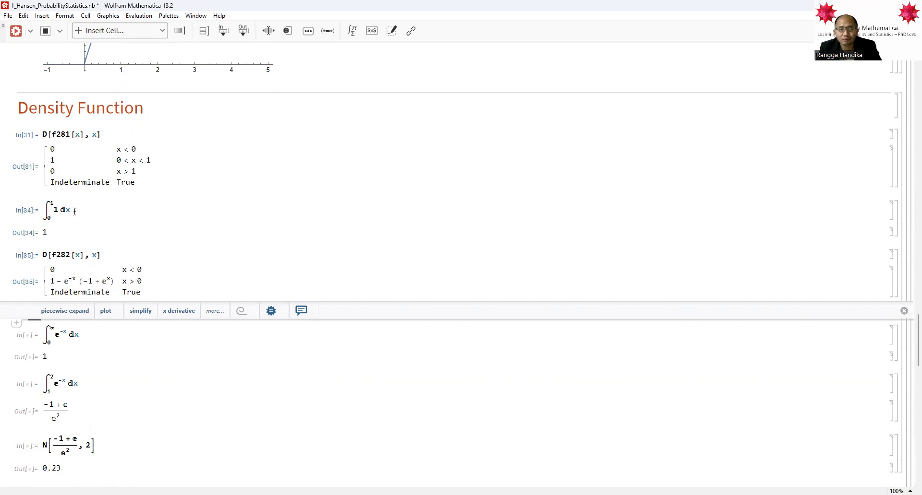
Evaluate the two integrals of e^-x under Density Function, from 0 to ∞ and from 1 to 2.
scroll(110, 280, "down", 3)
key("shift+Return")
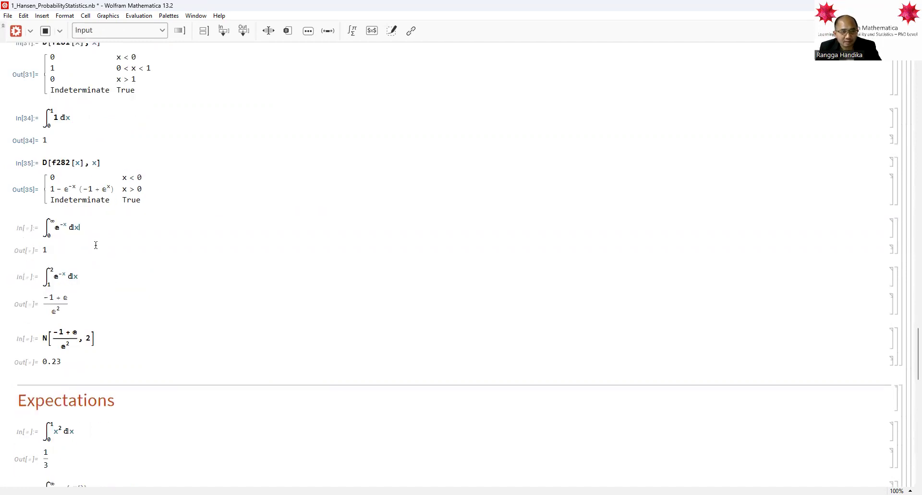
key("shift+Return")
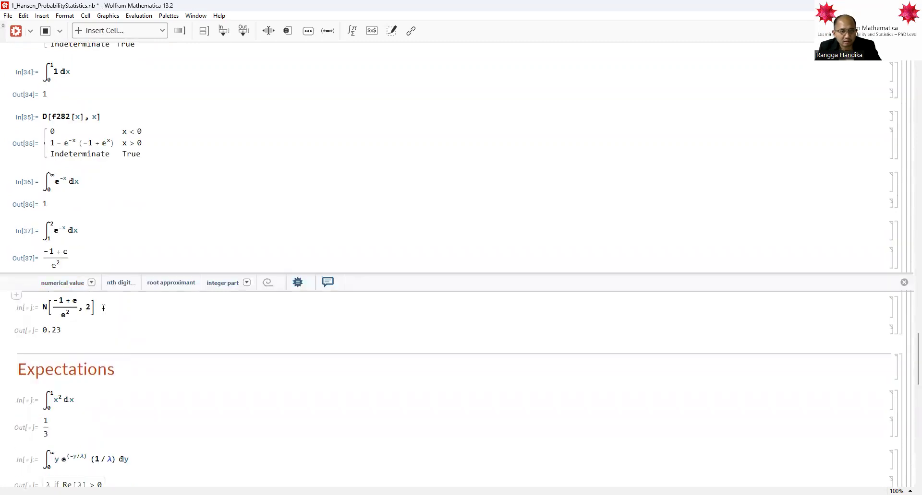
Evaluate the N[(-1+e)/e^2, 2] cell to approximate the 1-to-2 integral numerically to two digits.
left_click(108, 309)
left_click(70, 258)
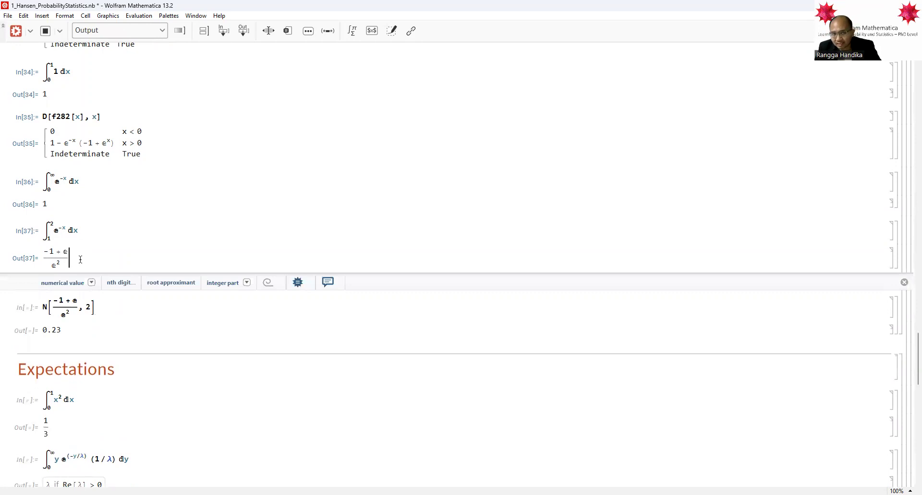
left_click(115, 304)
key("shift+Return")
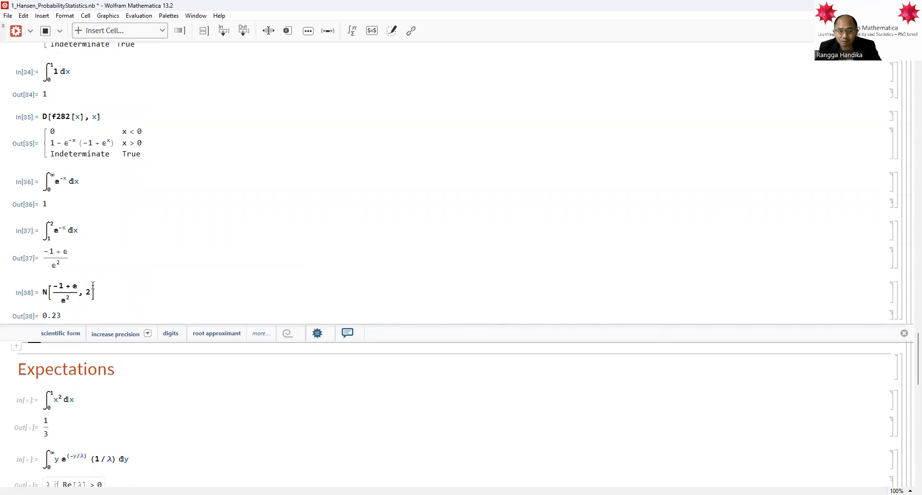
Evaluate the first two continuous Expectations integrals: x^2 from 0 to 1 and y e^(-y/λ) (1/λ) from 0 to ∞.
scroll(91, 284, "down", 4)
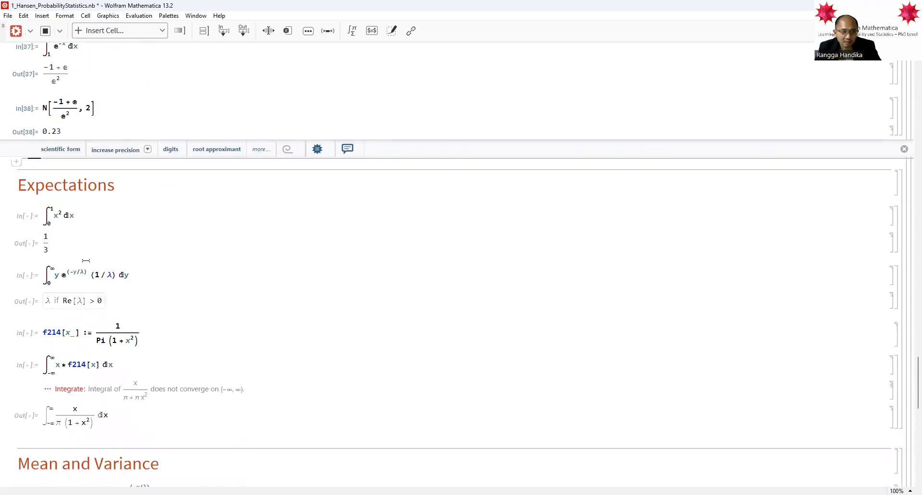
left_click(91, 215)
key("shift+Return")
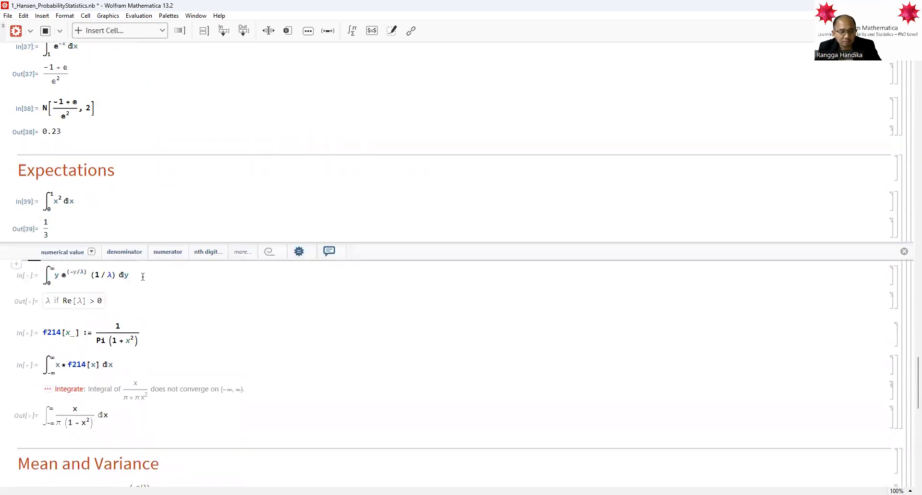
left_click(143, 277)
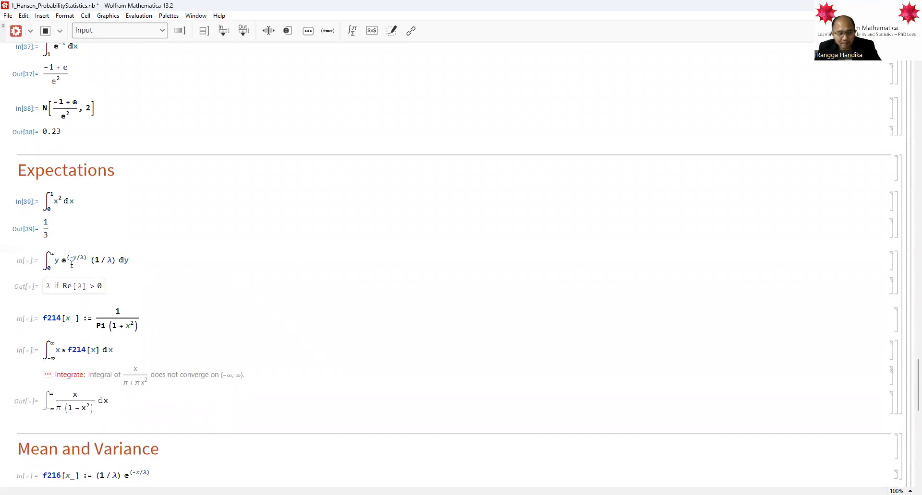
key("shift+Return")
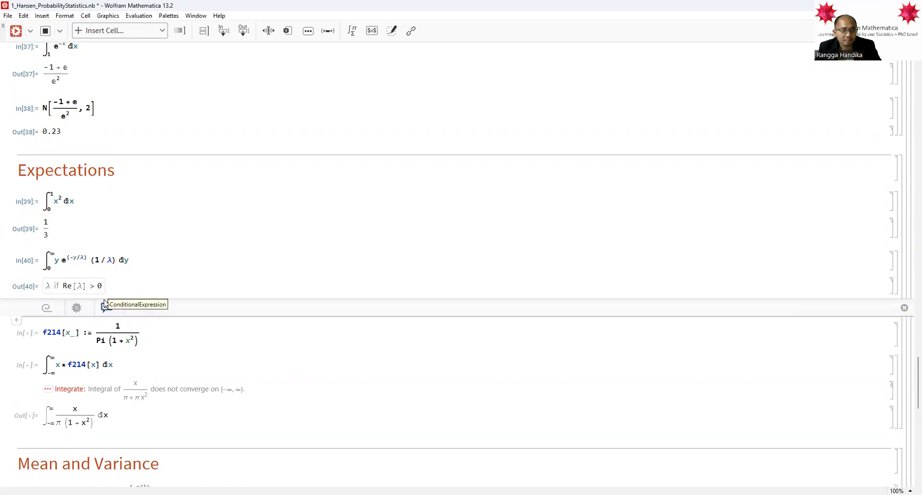
Evaluate the definition f214[x_] := 1/(Pi (1+x^2)) and the integral of x*f214[x] from -∞ to ∞.
left_click(166, 336)
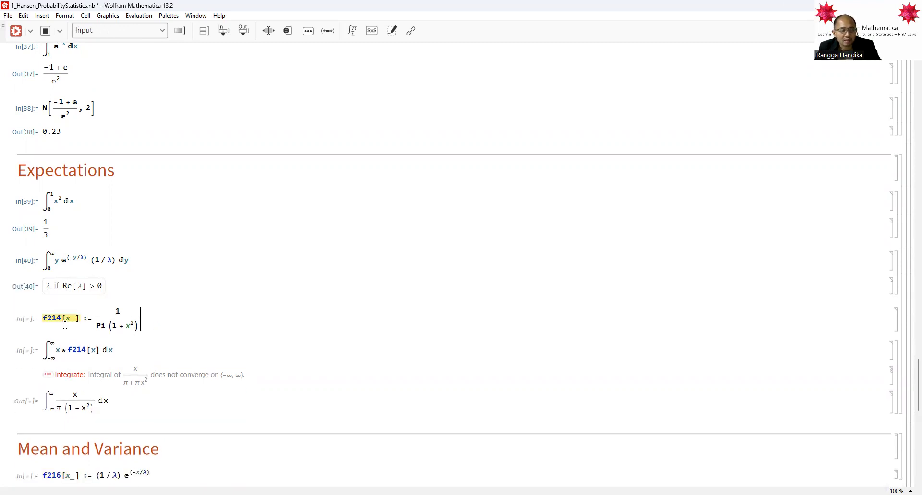
key("shift+Return")
left_click(134, 366)
key("shift+Return")
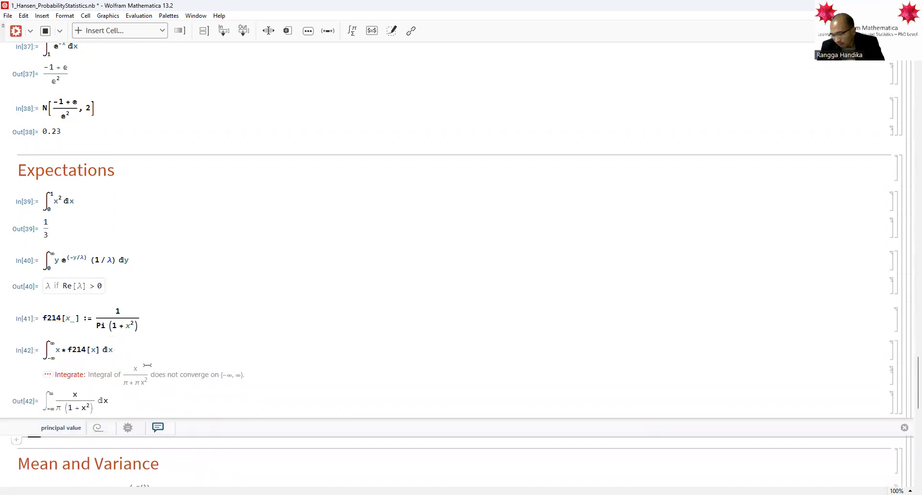
Evaluate the Mean and Variance definition f216[x_] := (1/λ) e^(-x/λ).
scroll(146, 361, "down", 5)
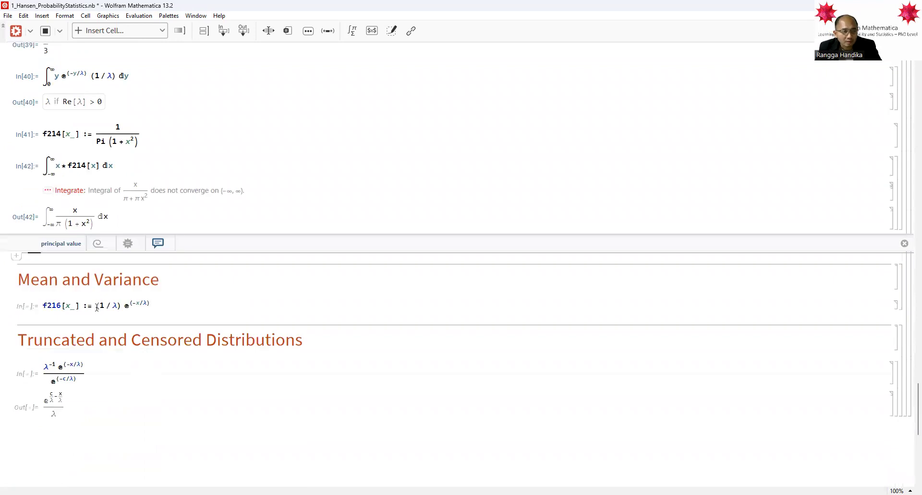
left_click(159, 305)
left_click(172, 297)
left_click(174, 292)
key("shift+Return")
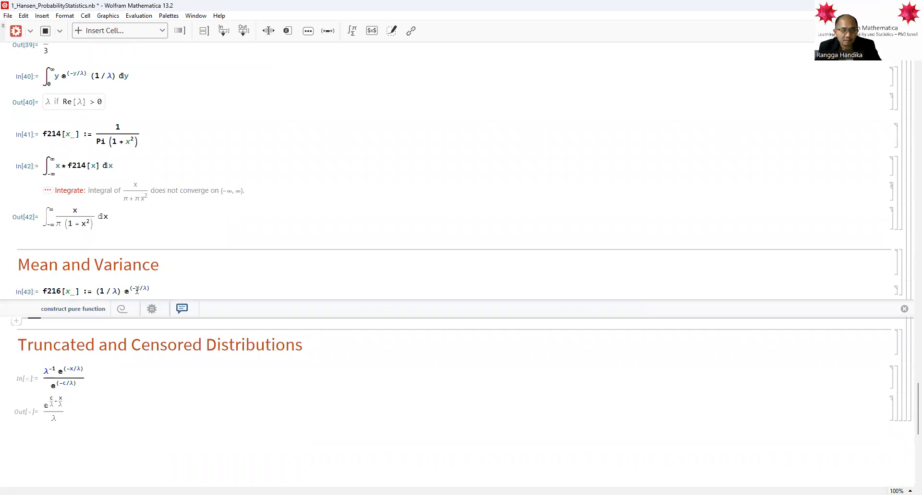
Evaluate the Truncated and Censored Distributions quotient of λ^-1 e^(-x/λ) over e^(-c/λ).
scroll(136, 292, "down", 3)
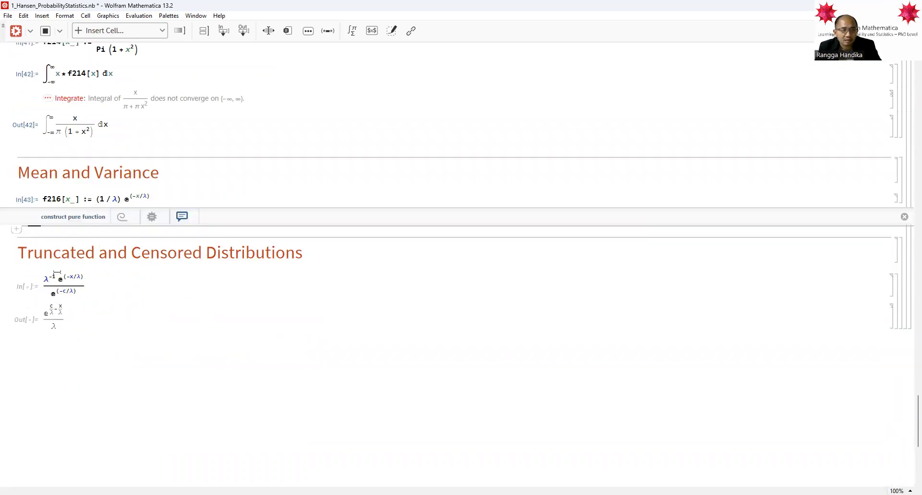
left_click(107, 287)
key("shift+Return")
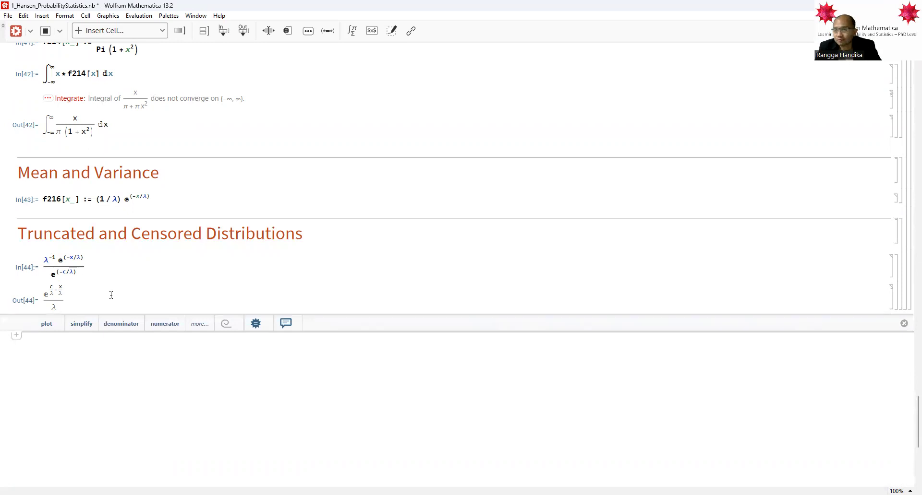
scroll(98, 272, "up", 2)
scroll(98, 272, "up", 3)
scroll(106, 278, "down", 3)
scroll(123, 294, "up", 10)
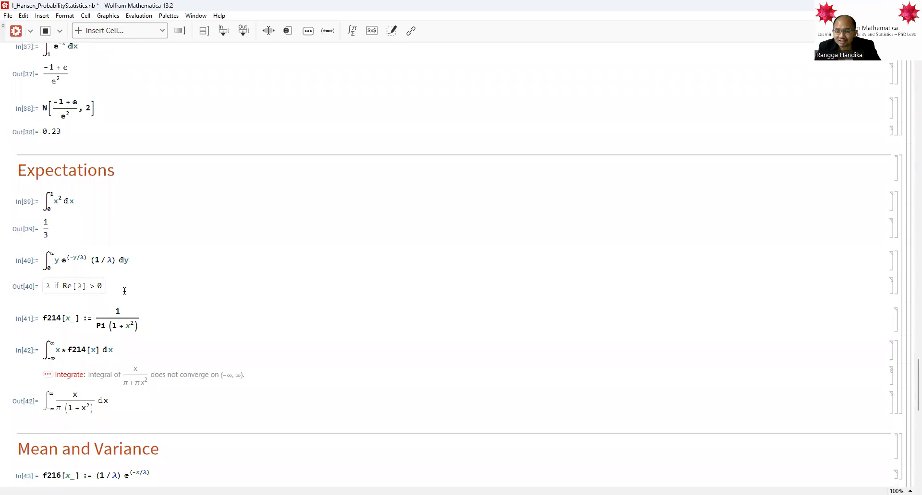
scroll(133, 283, "down", 14)
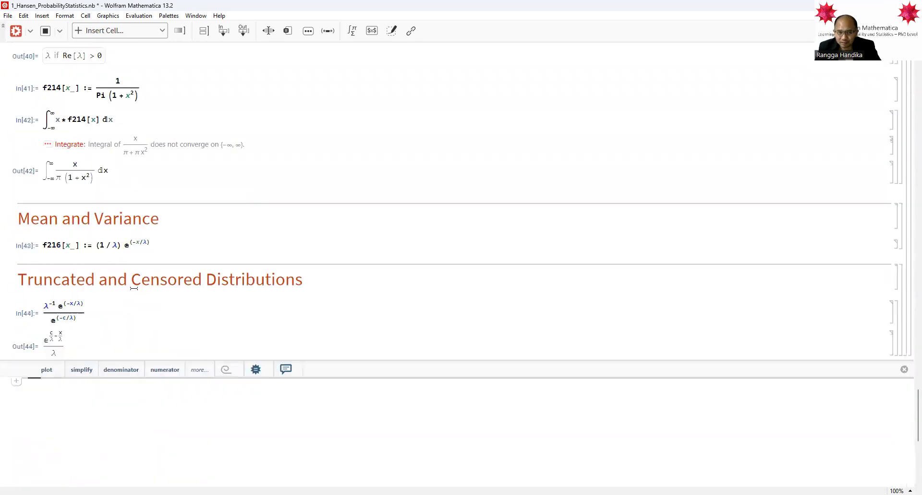
scroll(178, 322, "up", 20)
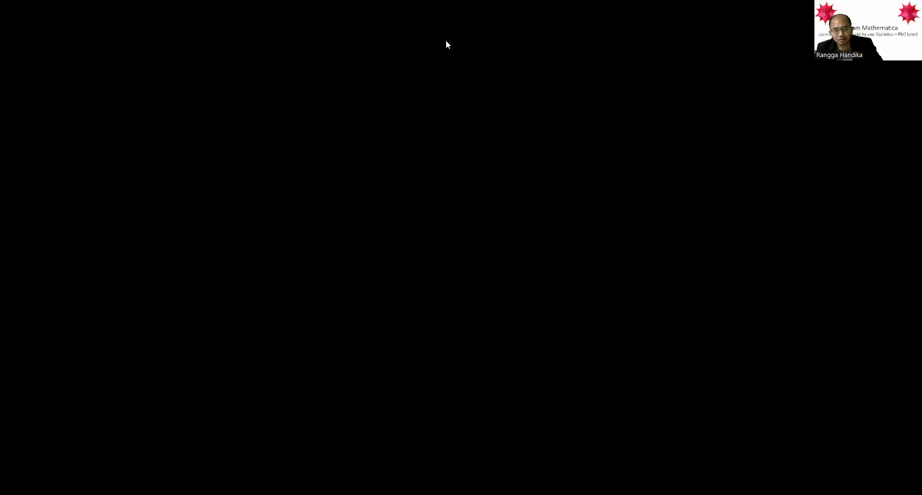
Switch to the PowerPoint presentation and go through its slides from the title slide to slide 5, Probability and Statistics for Economists.
key("Up")
key("Up")
key("Up")
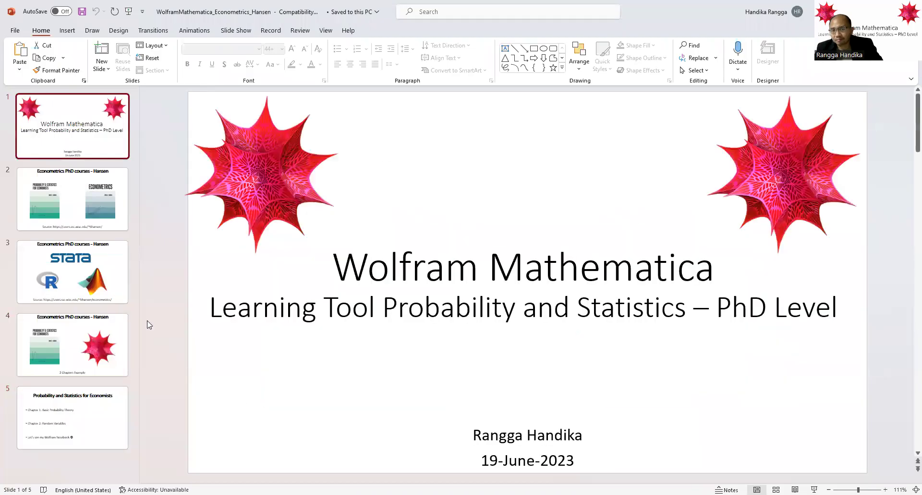
key("Down")
key("Down")
key("Down")
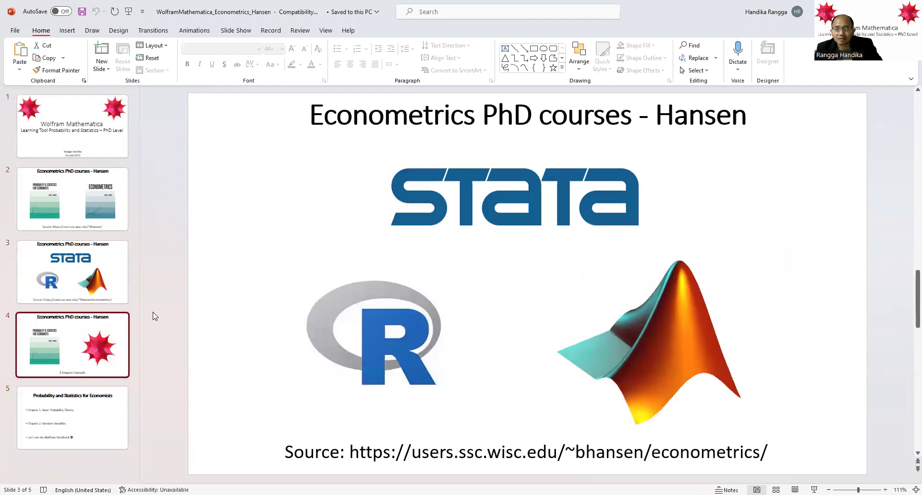
key("Down")
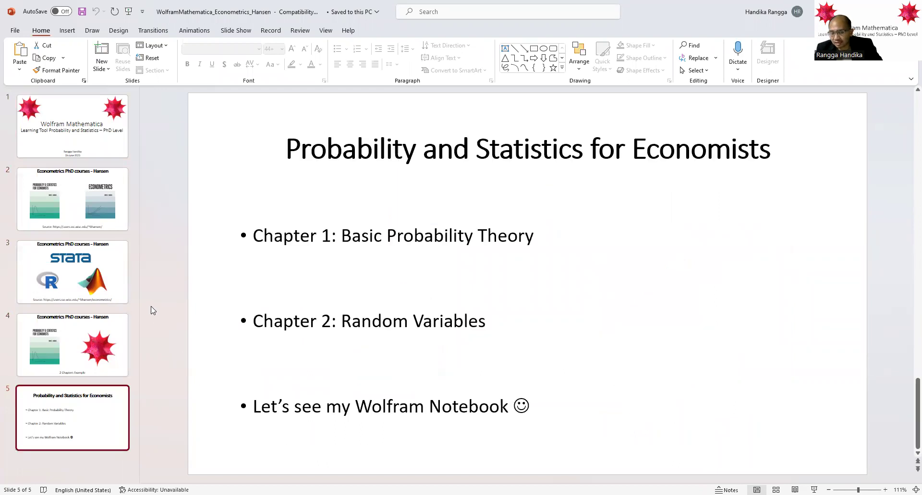